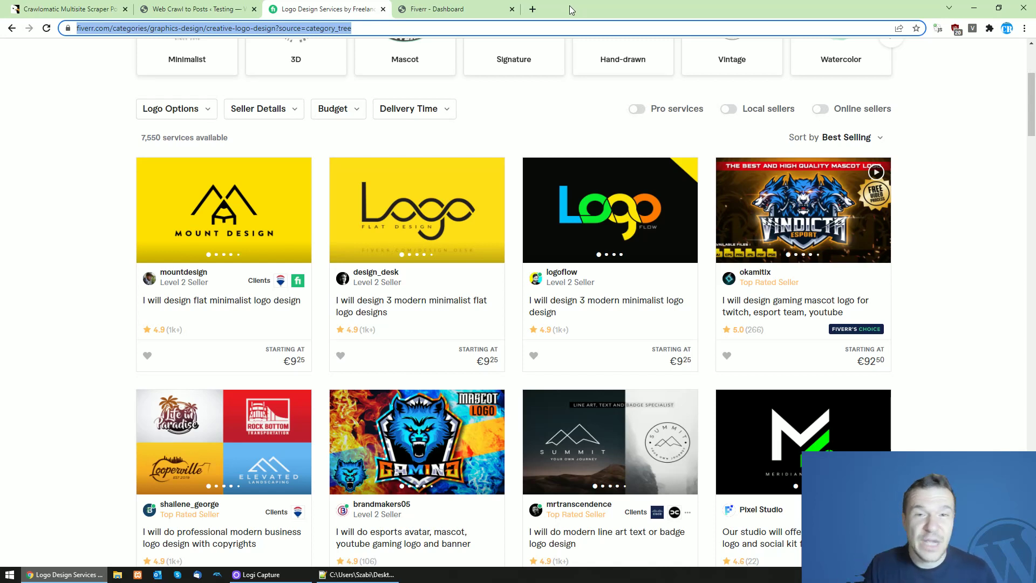
Step: Switch the browser from the Fiverr logo listings to the Crawlomatic Multisite Scraper CodeCanyon page
{"action": "left_click", "coordinate": [561, 100]}
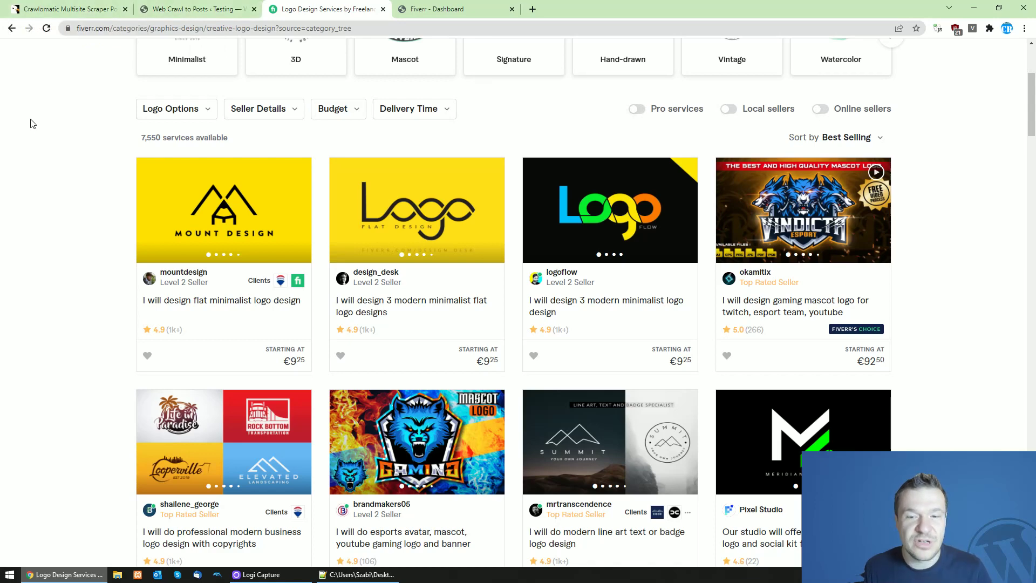
{"action": "left_click", "coordinate": [52, 10]}
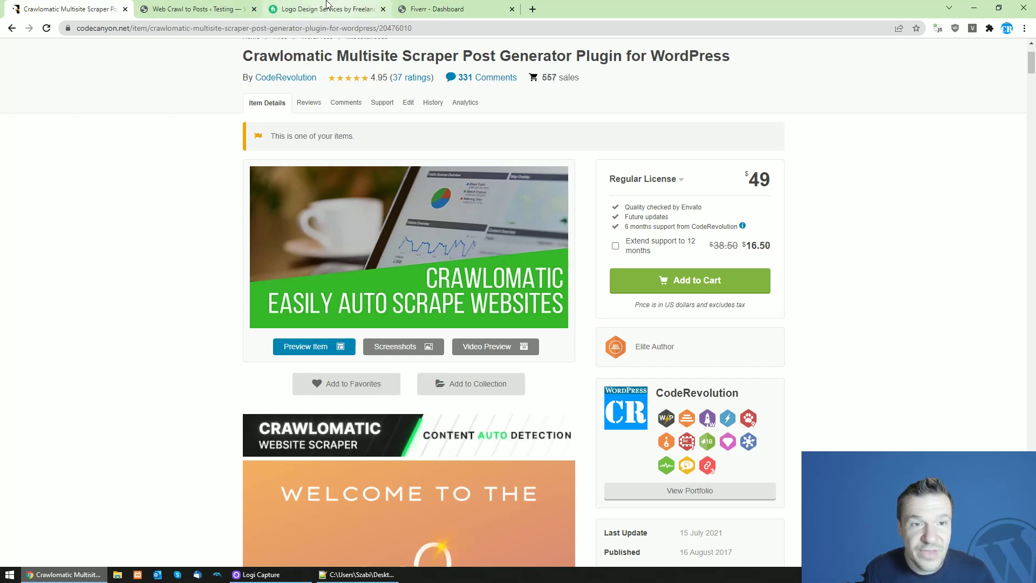
Step: Check the empty Web Crawl to Posts rules table, then go back to Fiverr's logo design listings
{"action": "left_click", "coordinate": [316, 8]}
{"action": "left_click", "coordinate": [178, 8]}
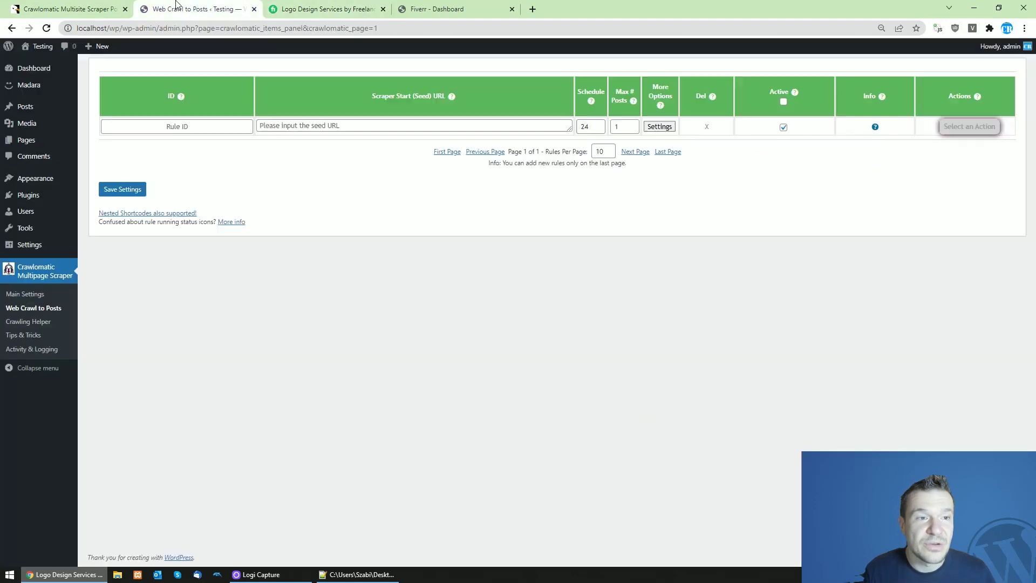
{"action": "left_click", "coordinate": [293, 6]}
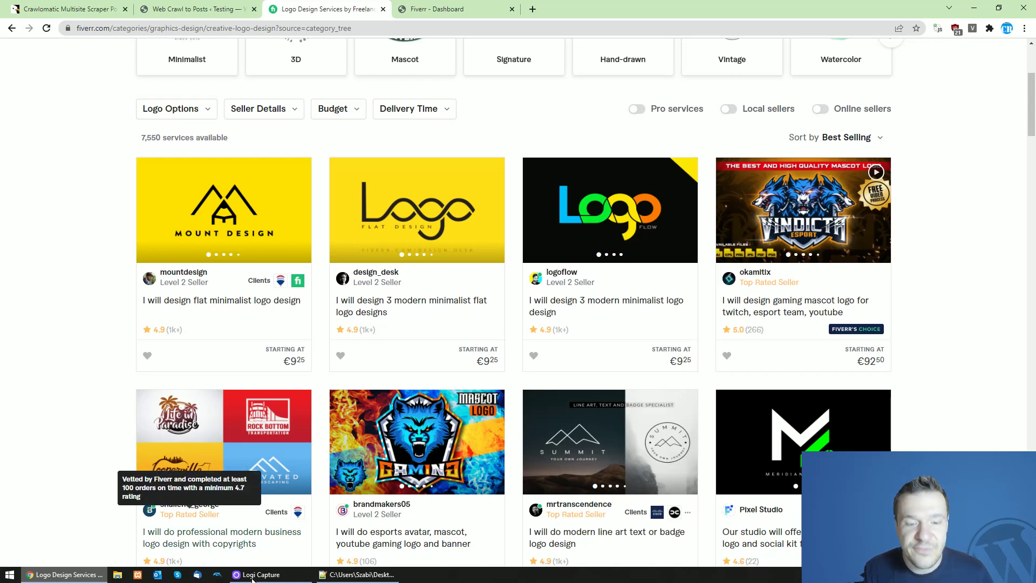
{"action": "left_click", "coordinate": [356, 574]}
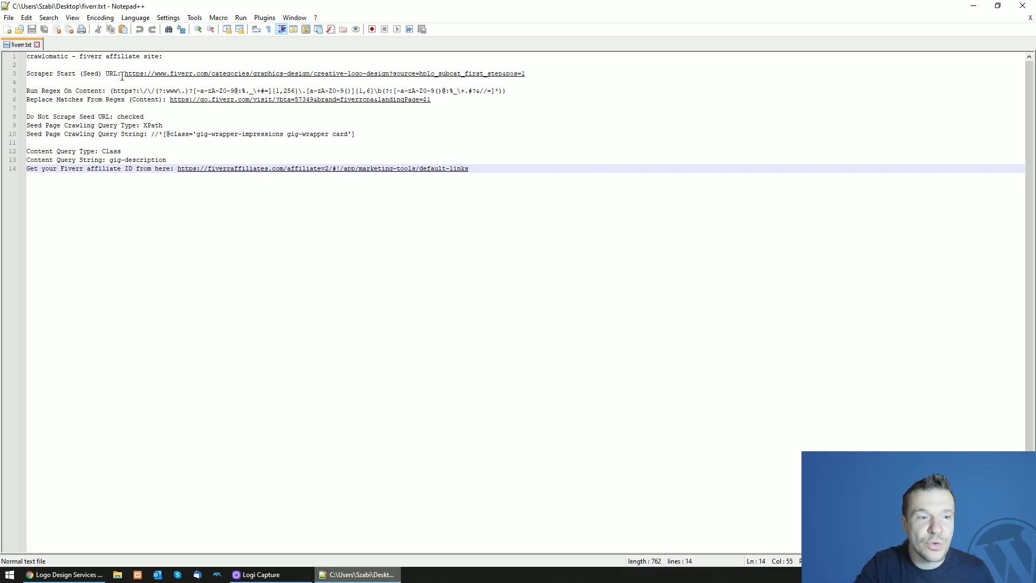
{"action": "left_click", "coordinate": [65, 574]}
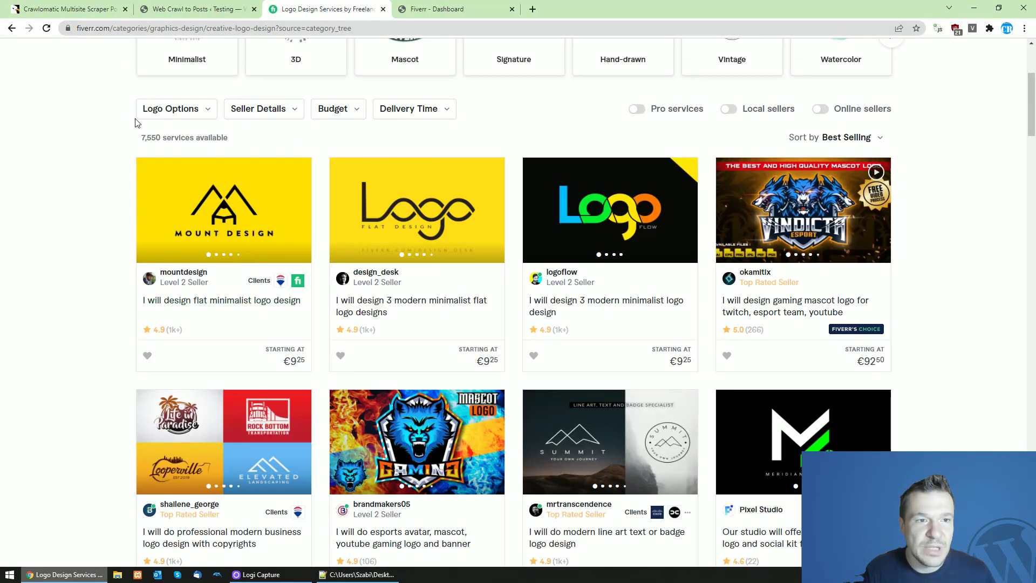
Step: From the Fiverr homepage, open Logo Design through the Graphics & Design menu
{"action": "scroll", "coordinate": [103, 151], "scroll_direction": "up", "scroll_amount": 5}
{"action": "left_click", "coordinate": [168, 67]}
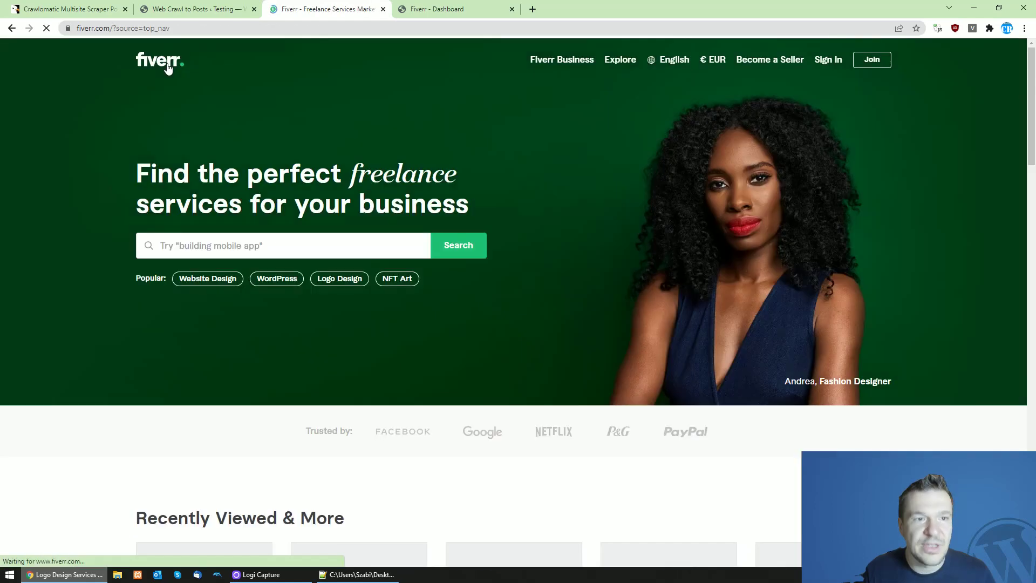
{"action": "key", "text": "ctrl+Page_Up"}
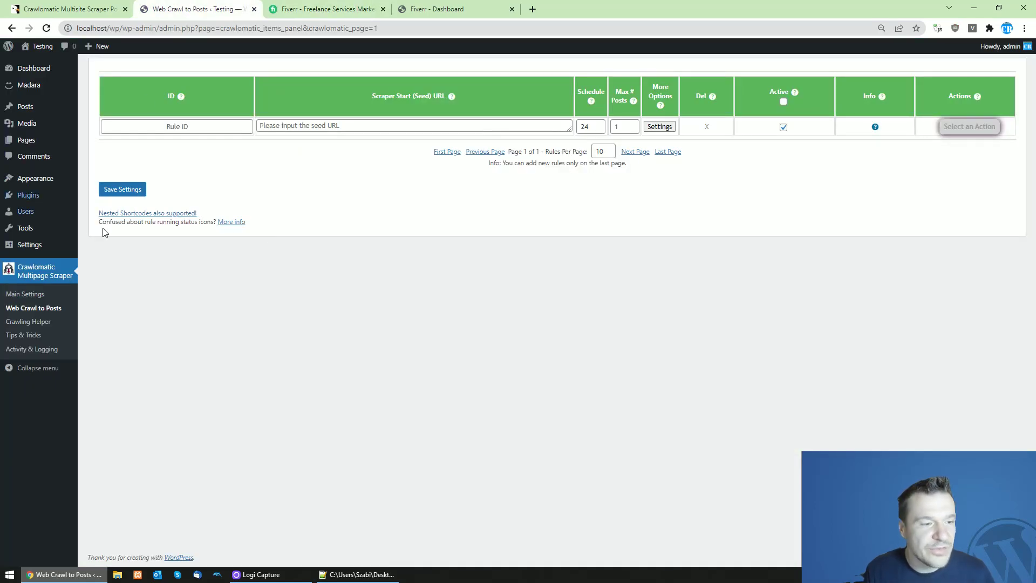
{"action": "key", "text": "ctrl+Page_Down"}
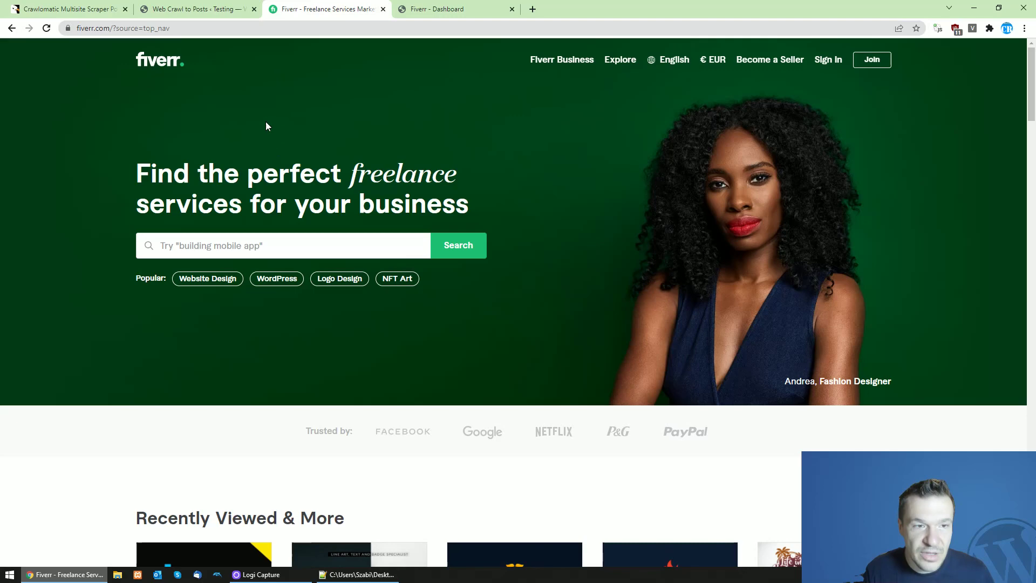
{"action": "scroll", "coordinate": [257, 119], "scroll_direction": "down", "scroll_amount": 5}
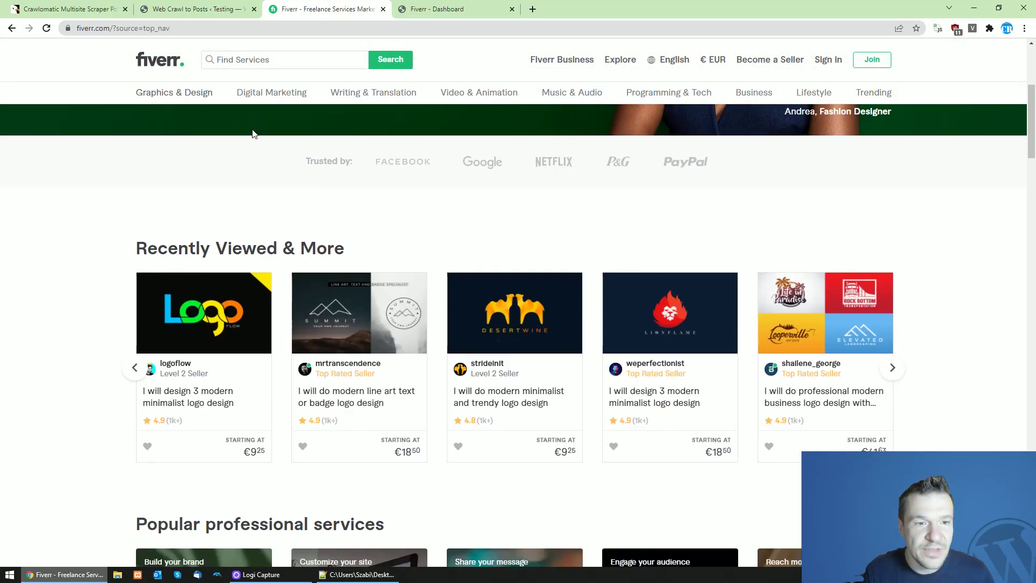
{"action": "mouse_move", "coordinate": [256, 97]}
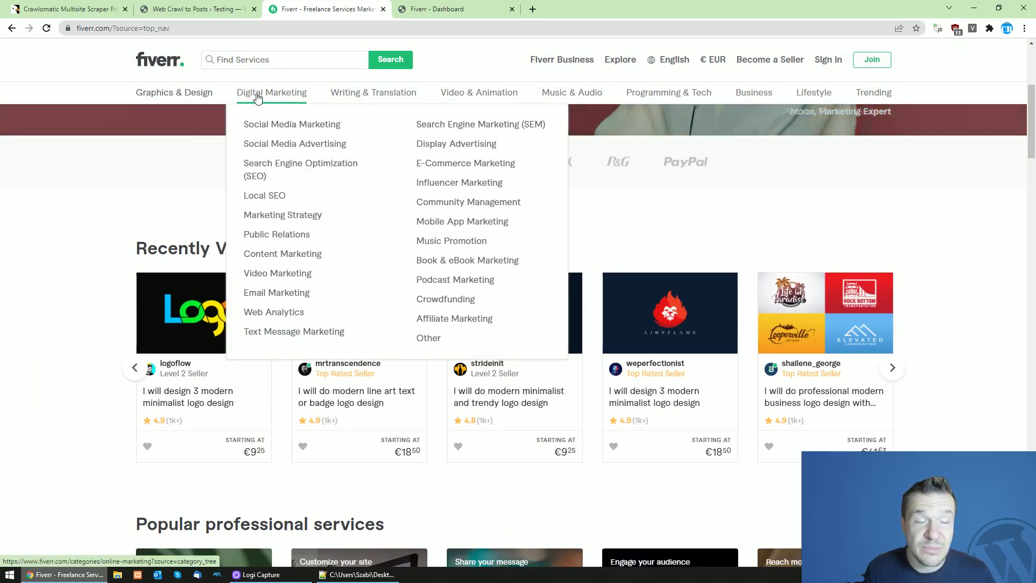
{"action": "mouse_move", "coordinate": [183, 95]}
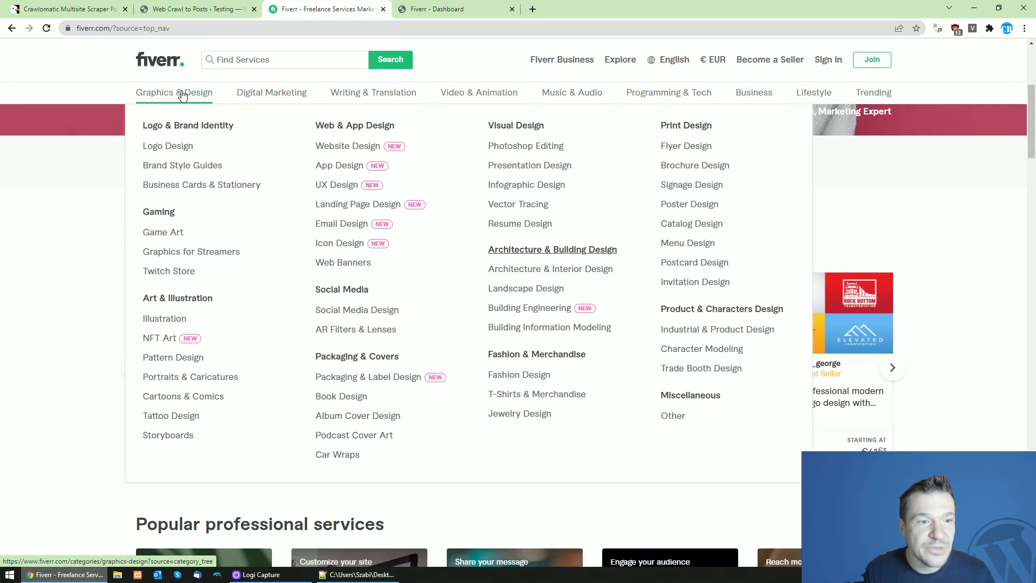
{"action": "left_click", "coordinate": [168, 148]}
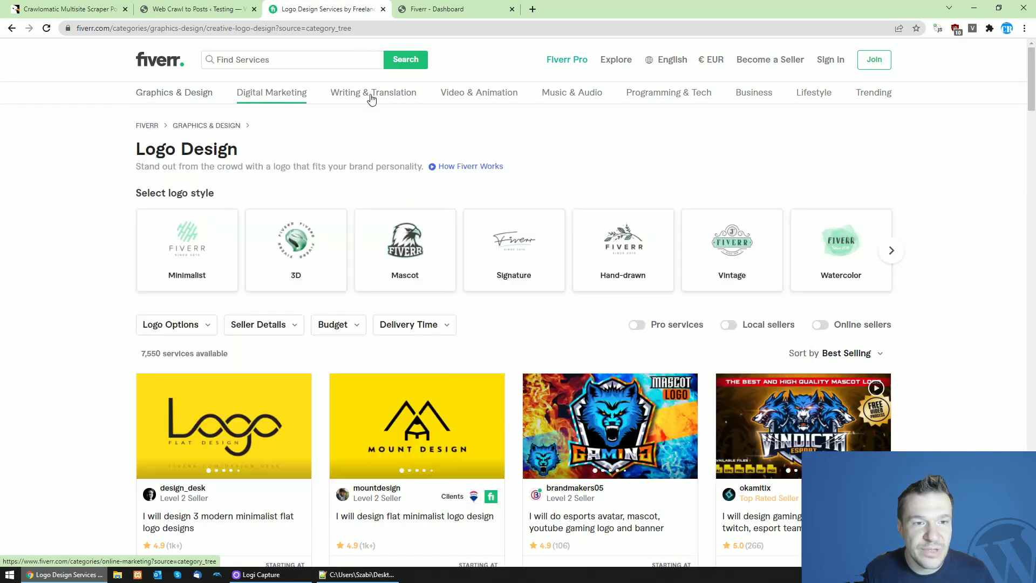
Step: Reload the Logo Design page and copy its creative-logo-design?source=category_tree address
{"action": "mouse_move", "coordinate": [212, 97]}
{"action": "left_click", "coordinate": [169, 147]}
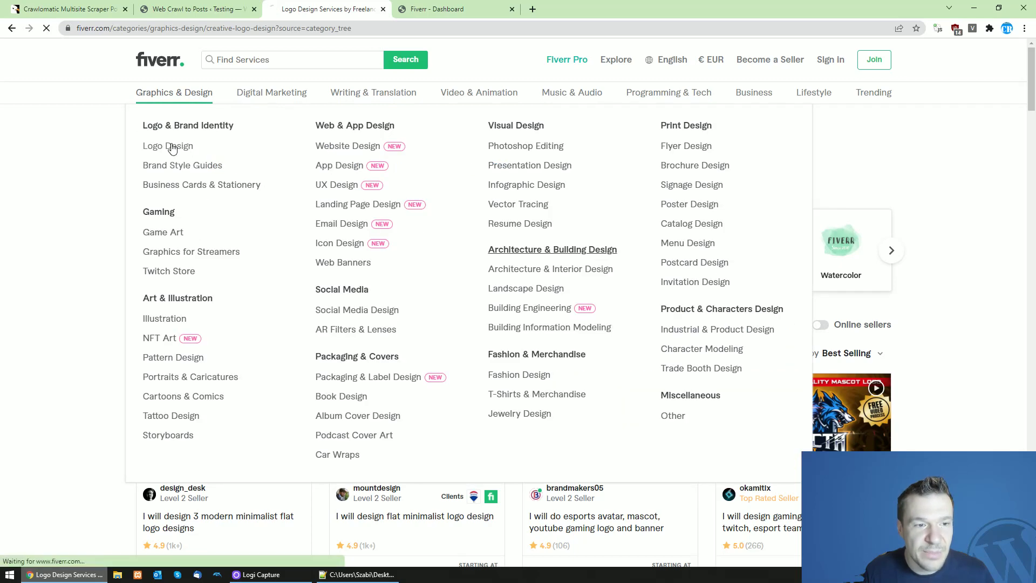
{"action": "left_click", "coordinate": [173, 28]}
{"action": "right_click", "coordinate": [174, 28]}
{"action": "left_click", "coordinate": [204, 106]}
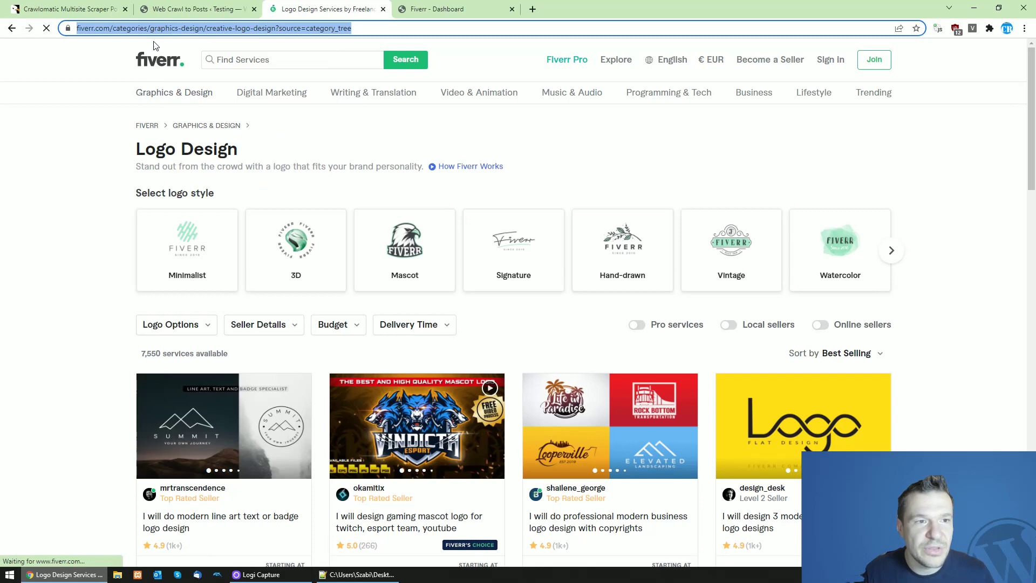
Step: Paste the Fiverr Logo Design address into the new rule's Scraper Start (Seed) URL field
{"action": "left_click", "coordinate": [194, 9]}
{"action": "left_click", "coordinate": [277, 125]}
{"action": "key", "text": "ctrl+v"}
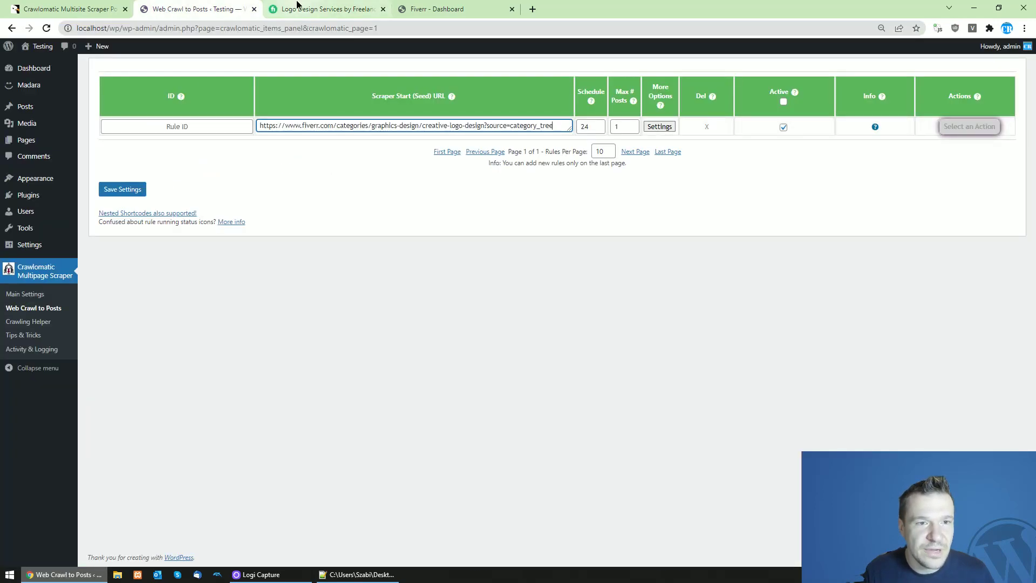
{"action": "key", "text": "ctrl+Tab"}
{"action": "key", "text": "ctrl+shift+Tab"}
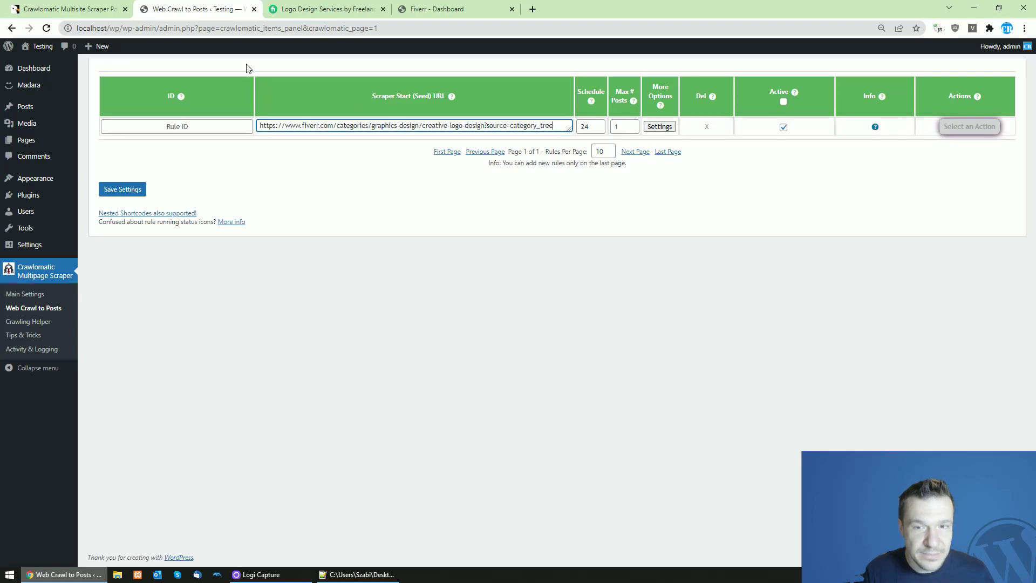
{"action": "key", "text": "ctrl+Tab"}
{"action": "scroll", "coordinate": [319, 235], "scroll_direction": "down", "scroll_amount": 2}
{"action": "scroll", "coordinate": [319, 236], "scroll_direction": "down", "scroll_amount": 2}
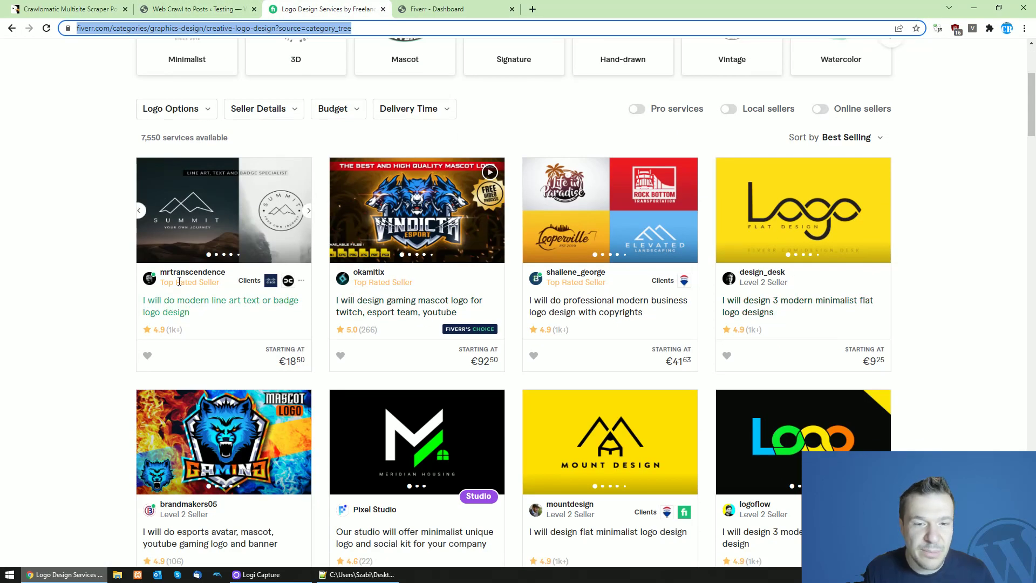
{"action": "scroll", "coordinate": [627, 351], "scroll_direction": "down", "scroll_amount": 2}
{"action": "key", "text": "ctrl+shift+Tab"}
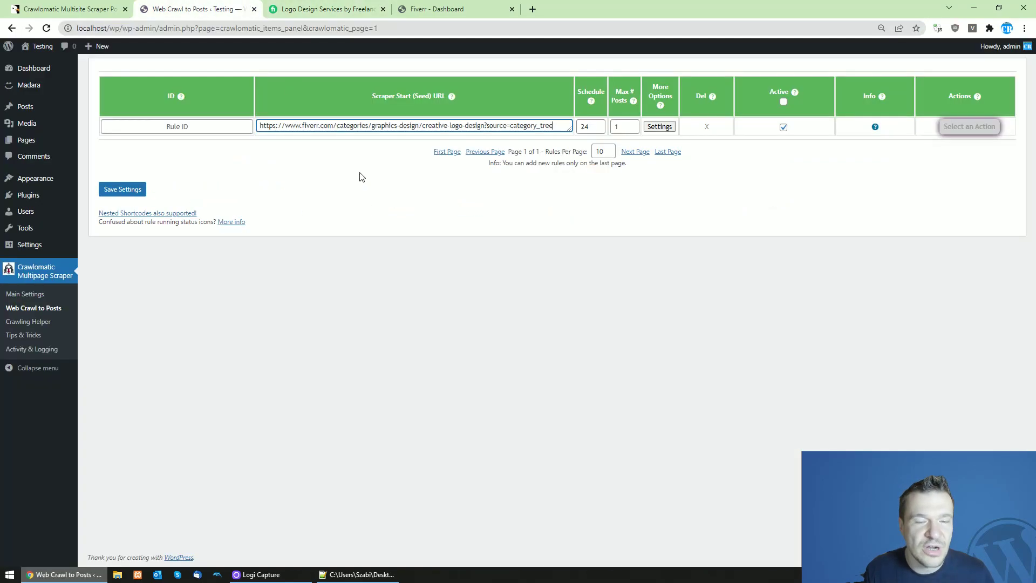
Step: Open the rule's advanced settings and copy the line 5 regex from the fiverr.txt notes
{"action": "left_click", "coordinate": [659, 127]}
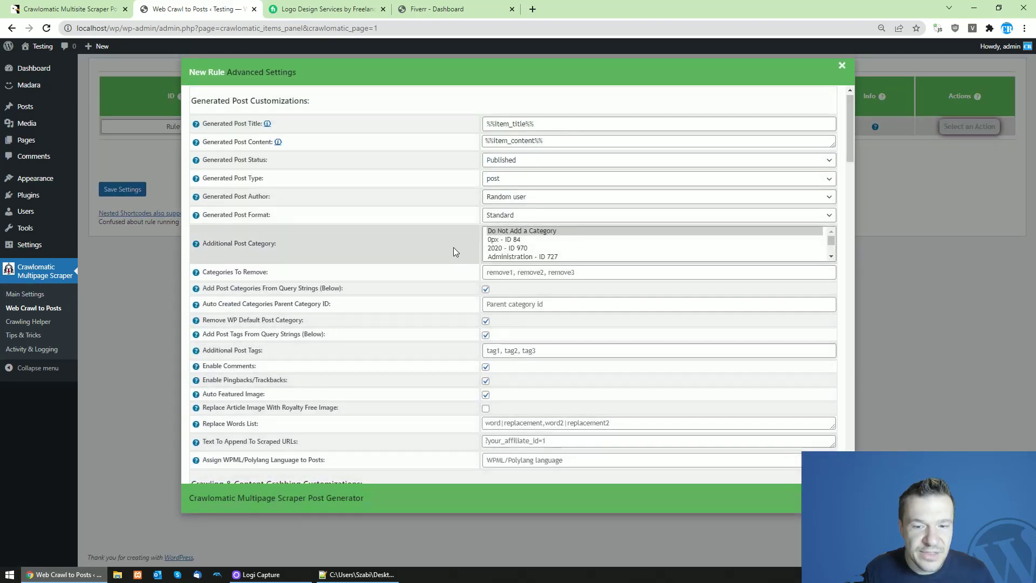
{"action": "scroll", "coordinate": [448, 246], "scroll_direction": "down", "scroll_amount": 10}
{"action": "left_click", "coordinate": [358, 575]}
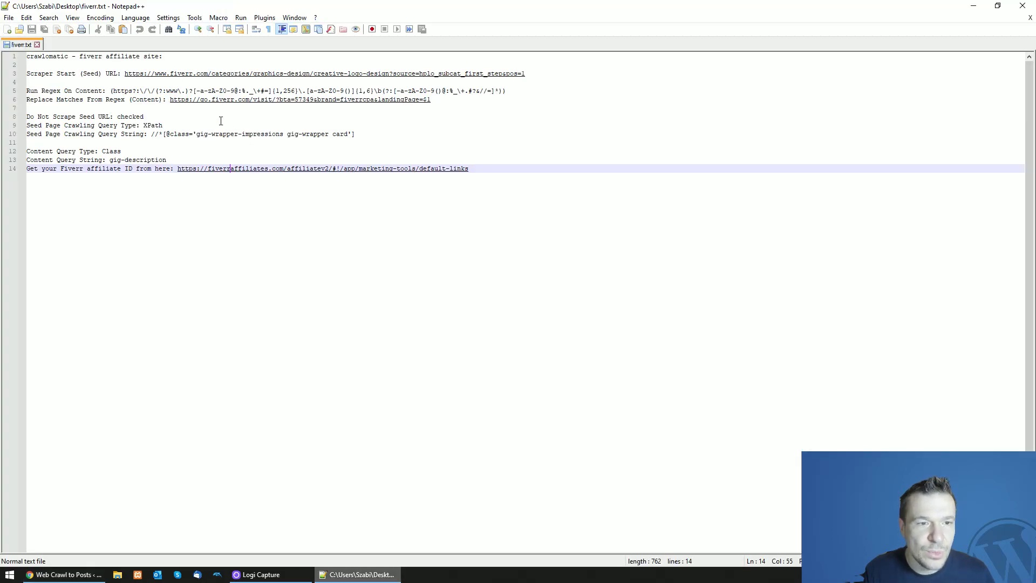
{"action": "left_click_drag", "start_coordinate": [109, 90], "coordinate": [500, 90]}
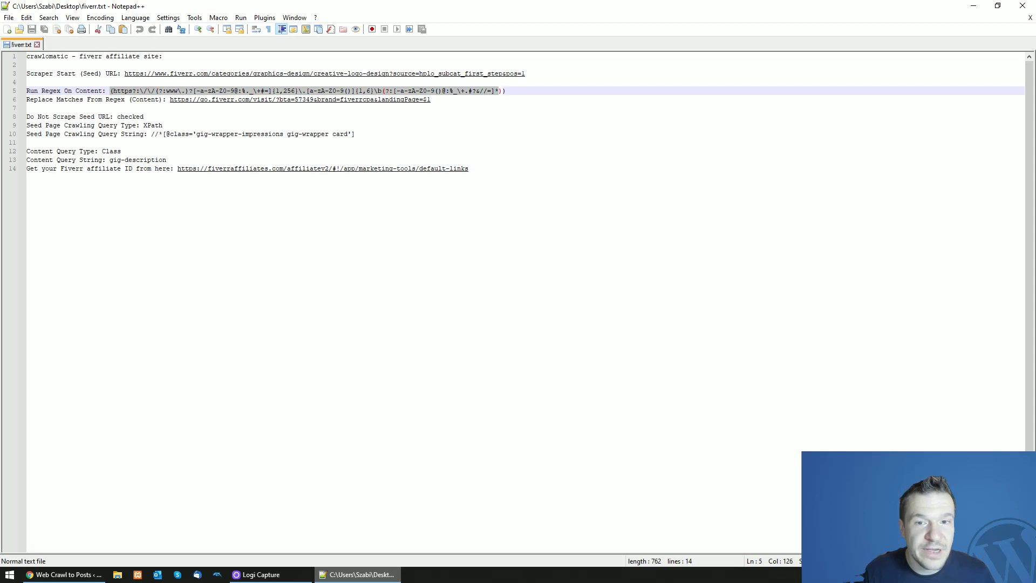
{"action": "right_click", "coordinate": [411, 95]}
{"action": "left_click", "coordinate": [427, 111]}
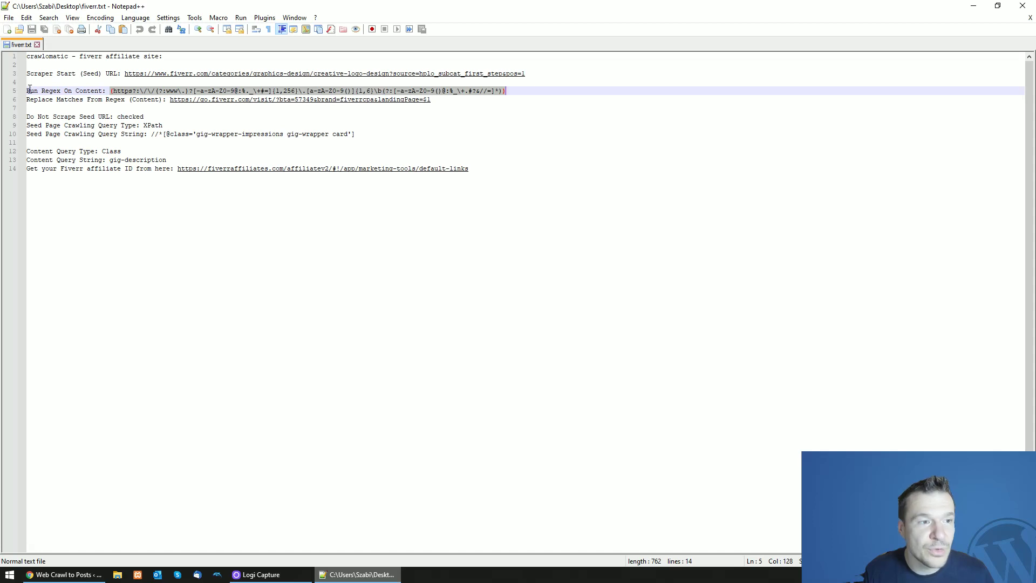
{"action": "left_click", "coordinate": [64, 575]}
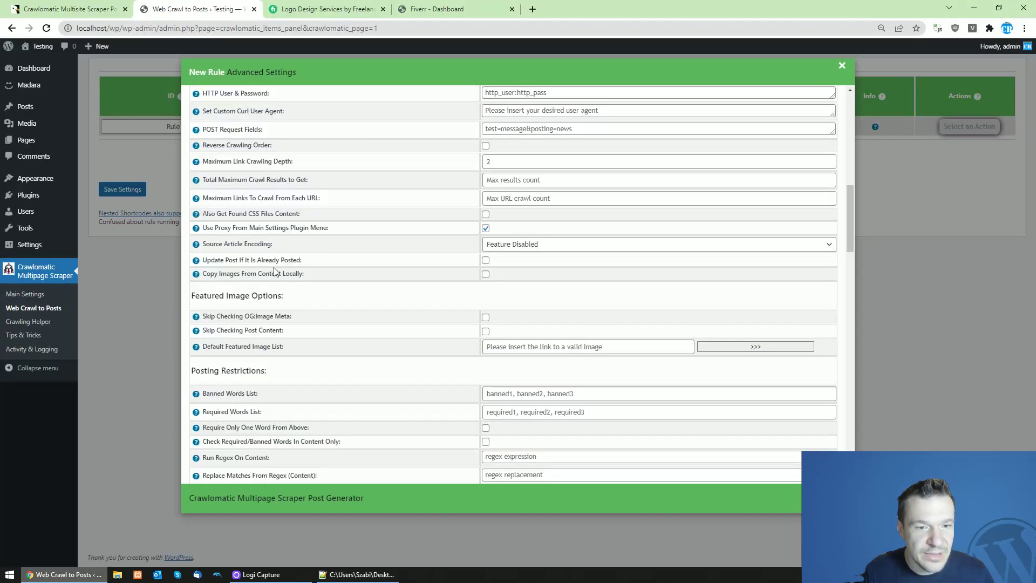
{"action": "key", "text": "Escape"}
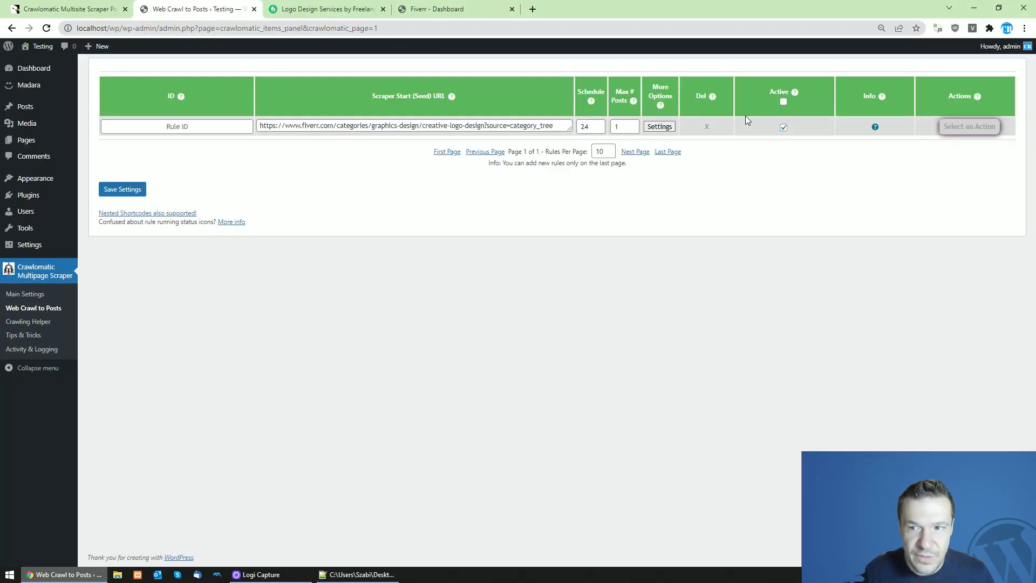
Step: Paste the URL-matching regex into the rule's Run Regex On Content field
{"action": "left_click", "coordinate": [660, 127]}
{"action": "scroll", "coordinate": [383, 309], "scroll_direction": "down", "scroll_amount": 4}
{"action": "key", "text": "ctrl+f"}
{"action": "type", "text": "r"}
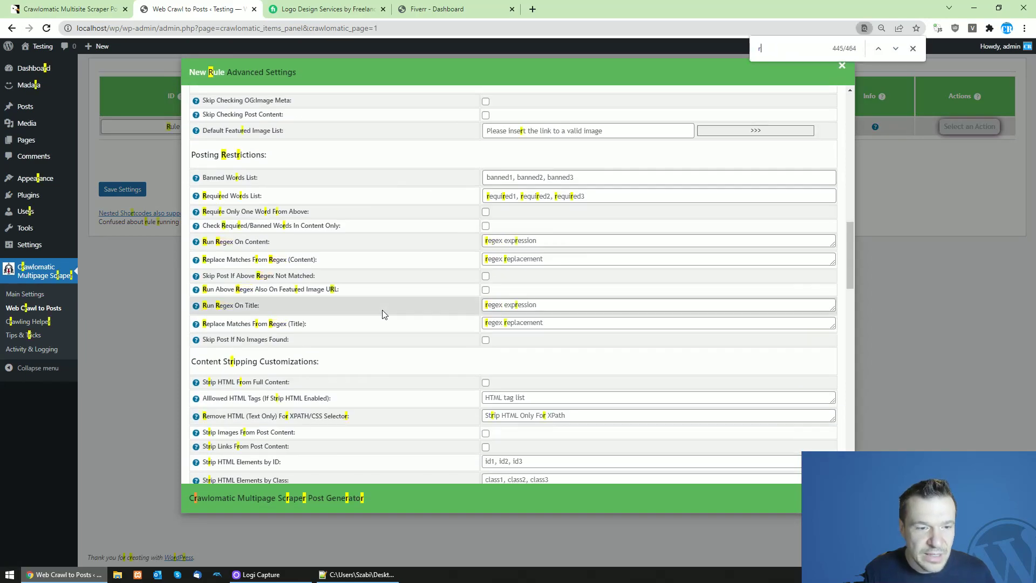
{"action": "type", "text": "un re"}
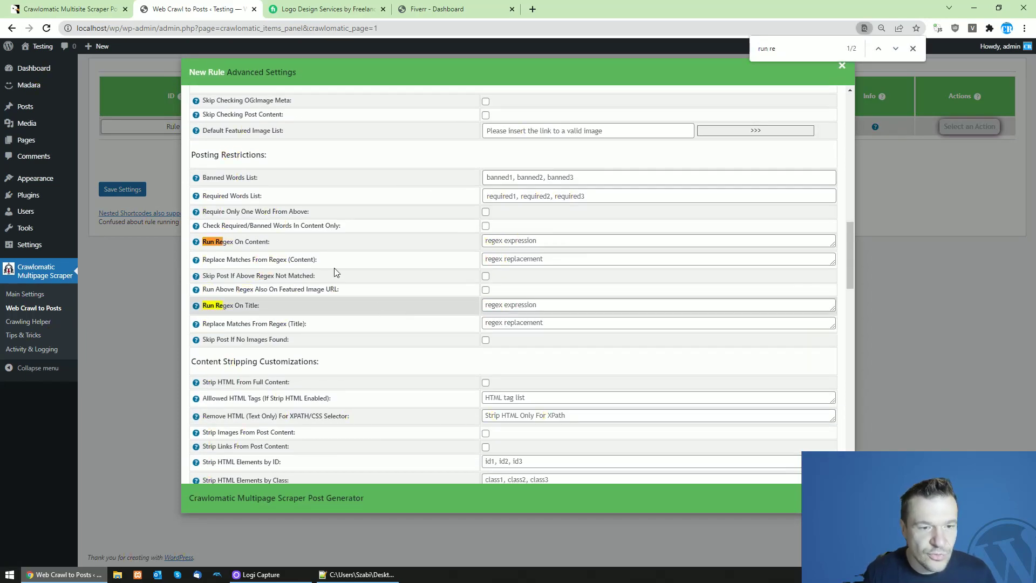
{"action": "left_click", "coordinate": [502, 241]}
{"action": "right_click", "coordinate": [502, 241]}
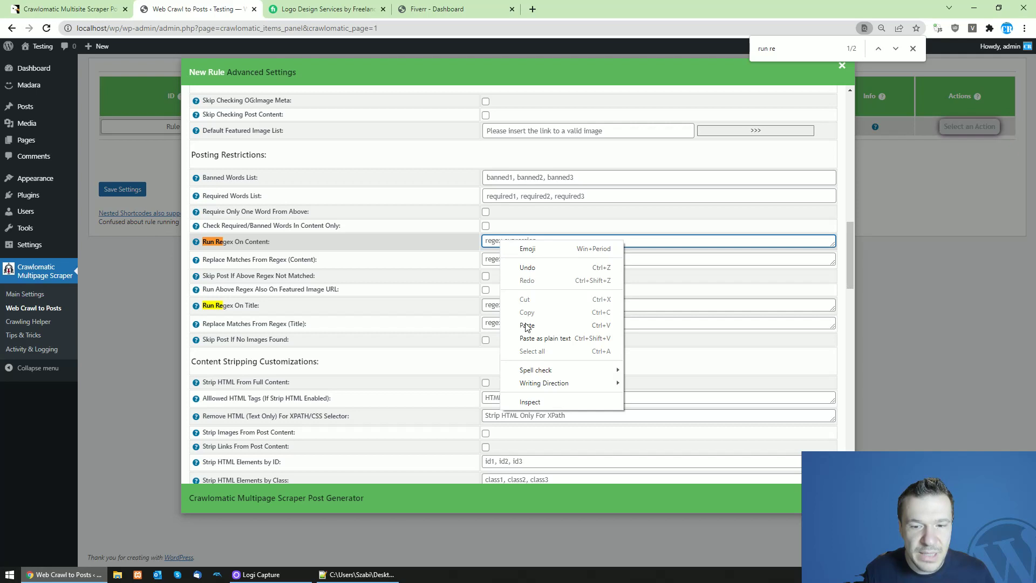
{"action": "left_click", "coordinate": [529, 326]}
Step: Copy the line 6 go.fiverr.com affiliate link from fiverr.txt into Replace Matches From Regex
{"action": "left_click", "coordinate": [358, 575]}
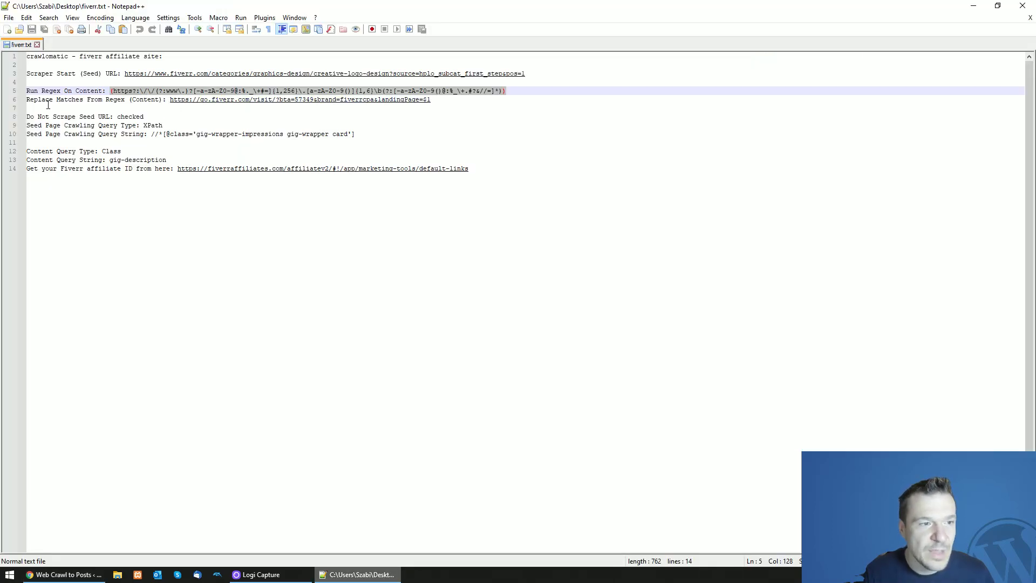
{"action": "left_click_drag", "start_coordinate": [169, 99], "coordinate": [419, 99]}
{"action": "right_click", "coordinate": [400, 103]}
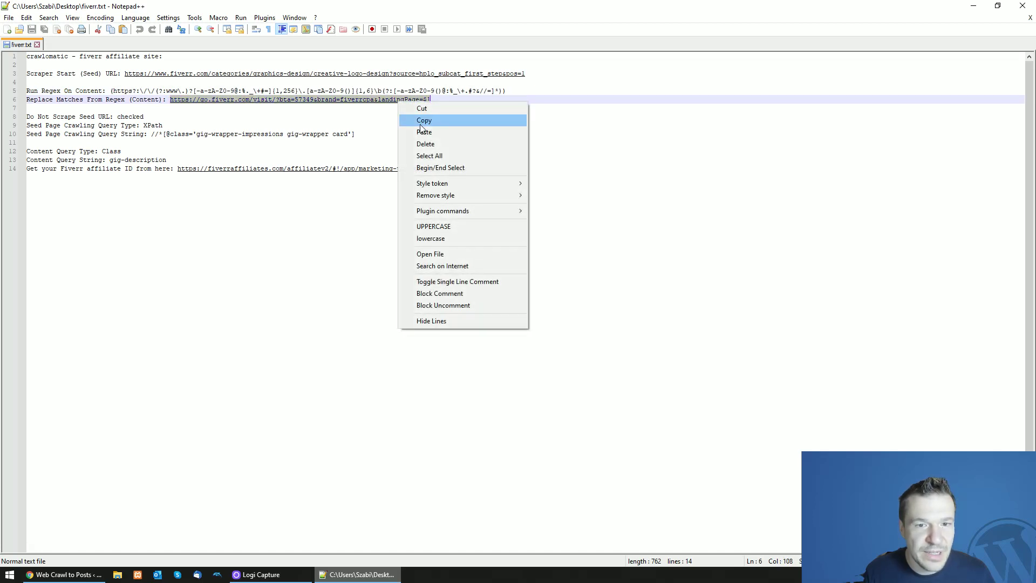
{"action": "left_click", "coordinate": [415, 119]}
{"action": "left_click", "coordinate": [62, 574]}
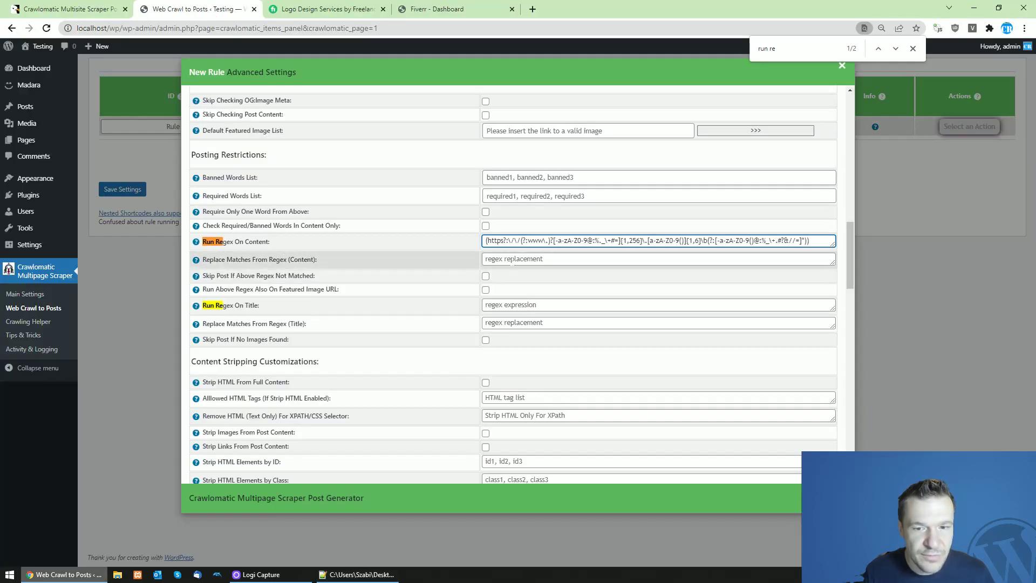
{"action": "right_click", "coordinate": [513, 261]}
{"action": "left_click", "coordinate": [539, 343]}
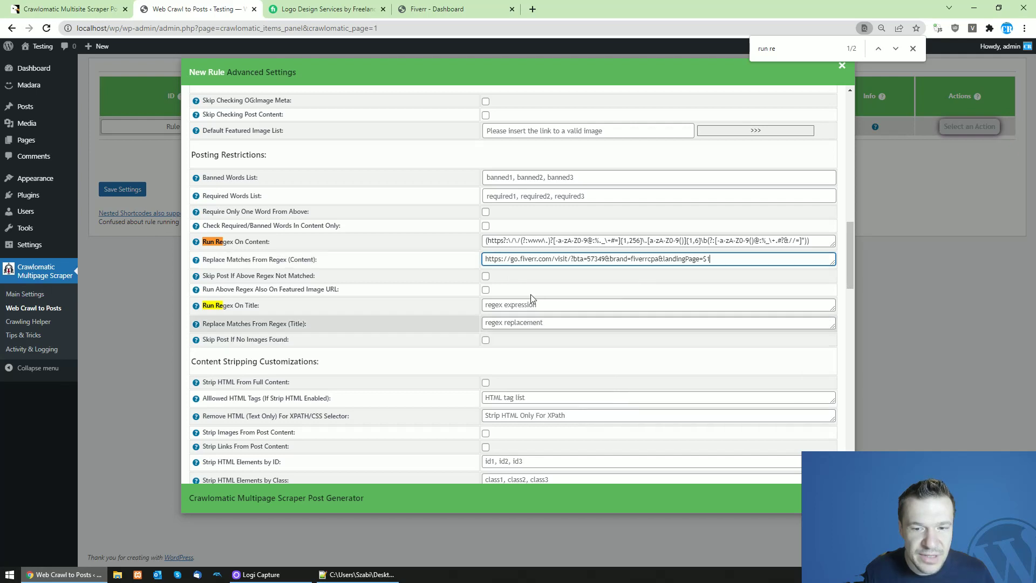
Step: Open the Fiverr Affiliates default links page from the notes to find your own ID
{"action": "double_click", "coordinate": [598, 261]}
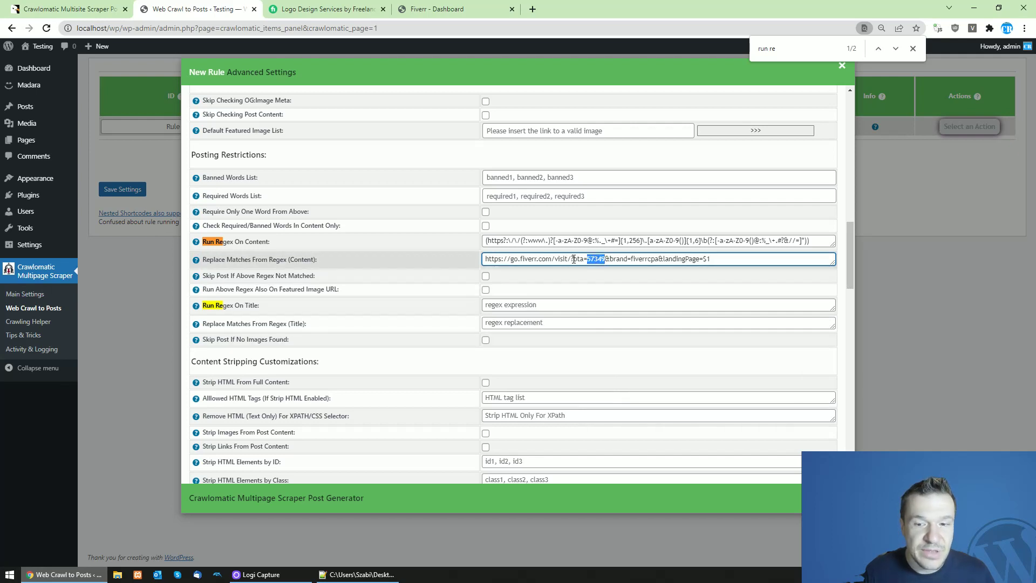
{"action": "left_click", "coordinate": [359, 574]}
{"action": "double_click", "coordinate": [292, 169]}
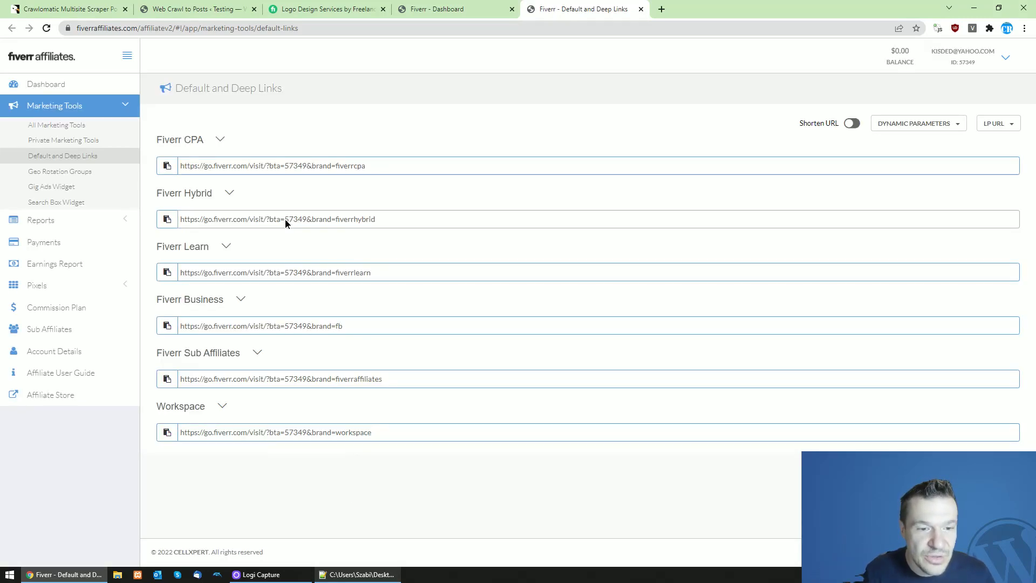
Step: Copy the affiliate ID from the Fiverr Hybrid URL and return to the Crawlomatic rule tab
{"action": "left_click_drag", "start_coordinate": [285, 222], "coordinate": [307, 222]}
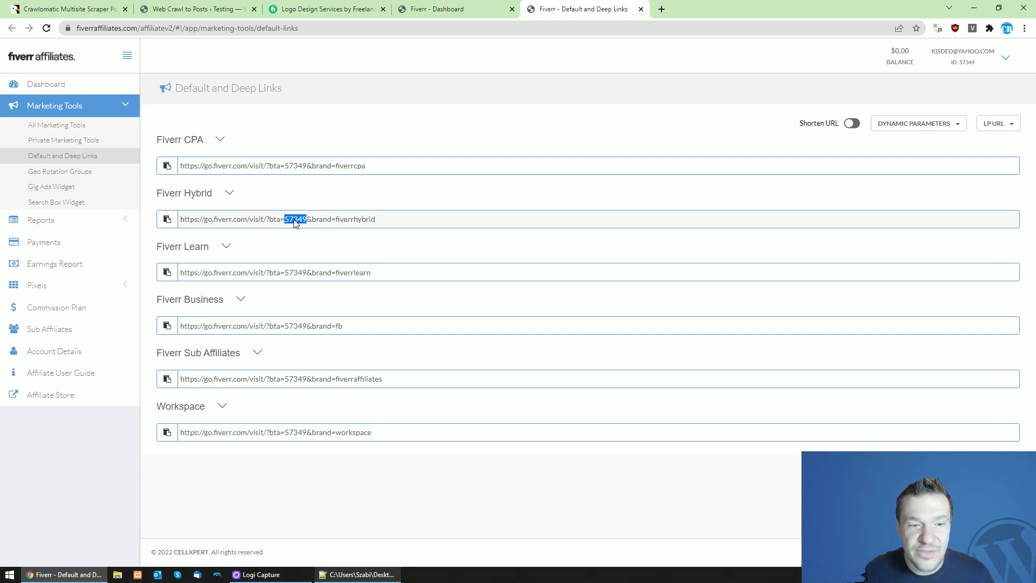
{"action": "right_click", "coordinate": [292, 223]}
{"action": "left_click", "coordinate": [306, 234]}
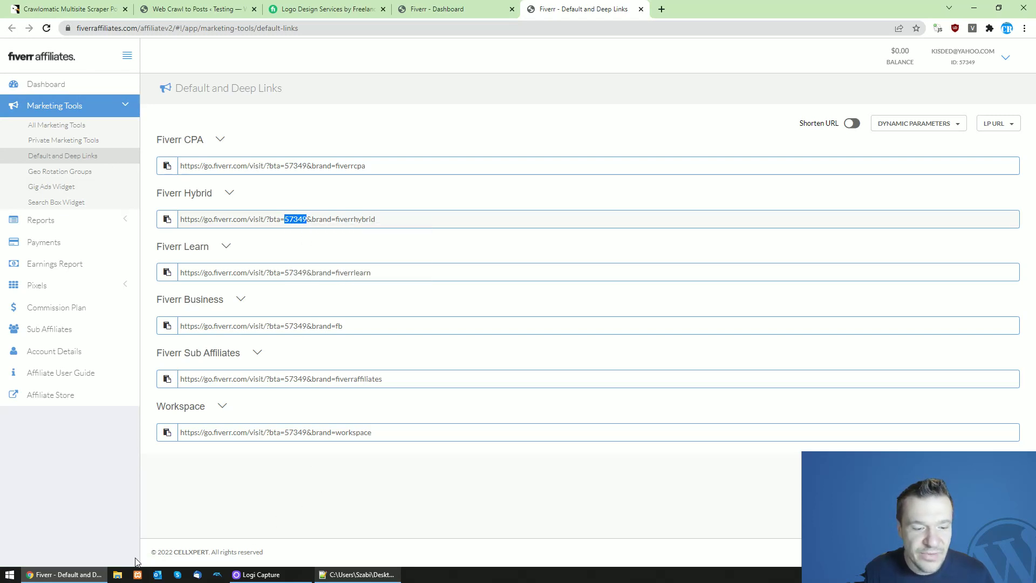
{"action": "left_click", "coordinate": [359, 574]}
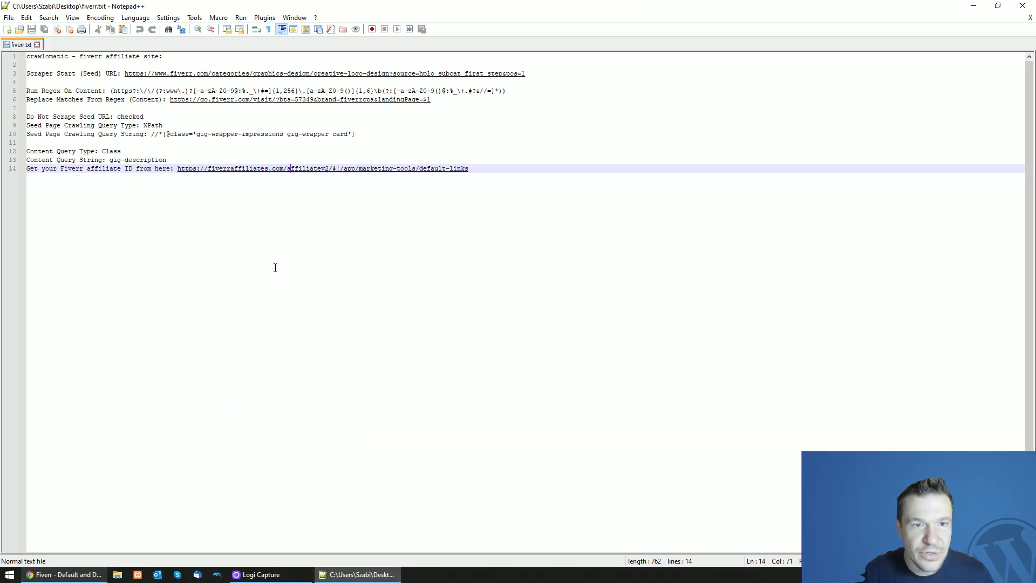
{"action": "left_click", "coordinate": [81, 574]}
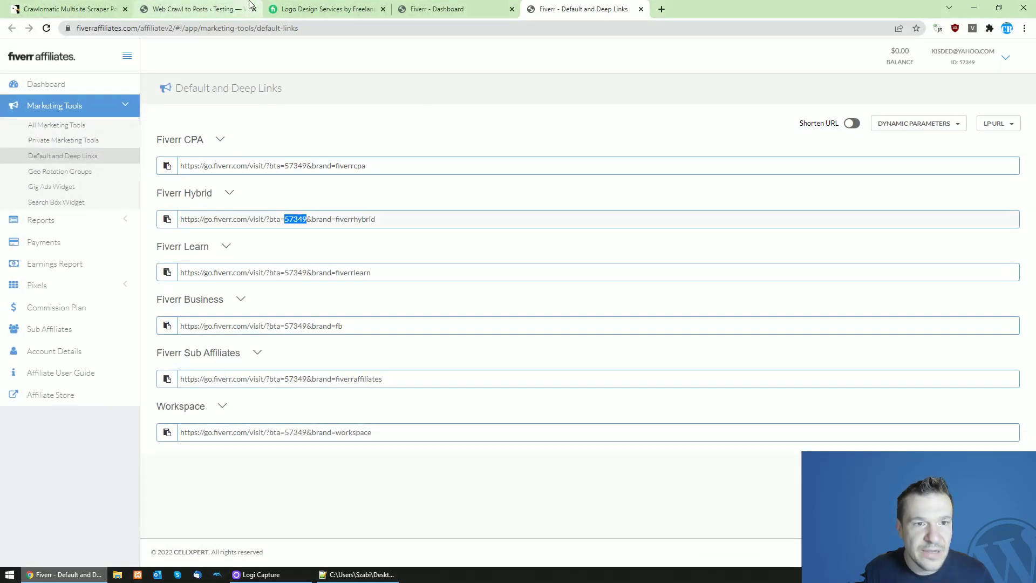
{"action": "left_click", "coordinate": [192, 9]}
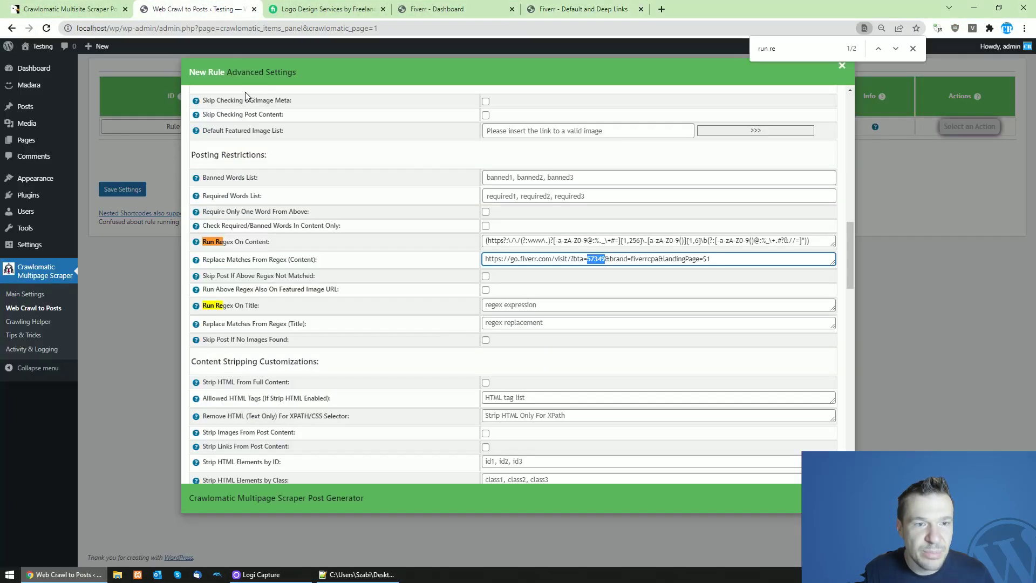
Step: Paste your affiliate ID over the placeholder ID in the replacement link
{"action": "right_click", "coordinate": [596, 259]}
{"action": "left_click", "coordinate": [625, 314]}
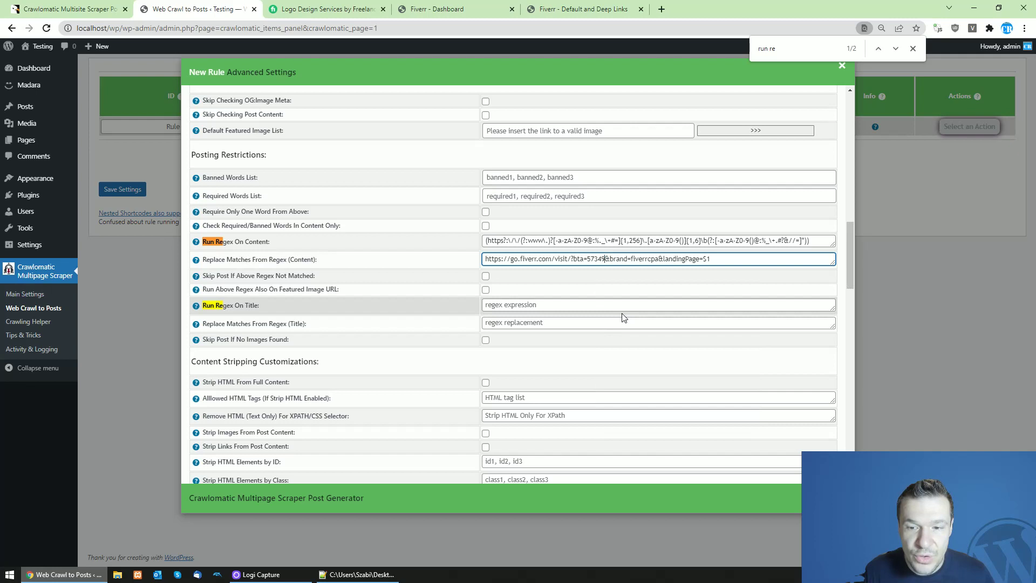
{"action": "left_click_drag", "start_coordinate": [586, 259], "coordinate": [605, 259]}
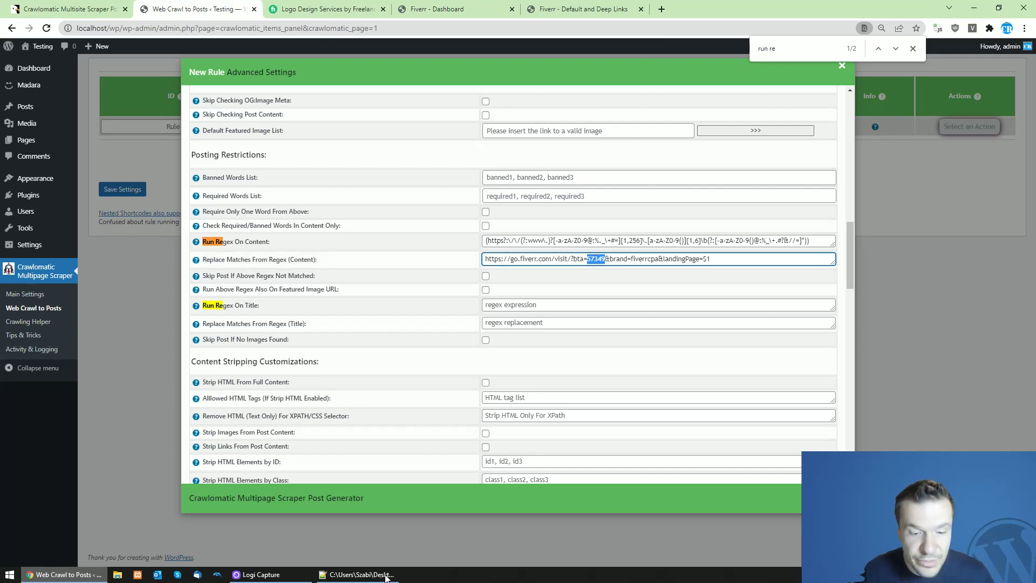
{"action": "left_click", "coordinate": [357, 574]}
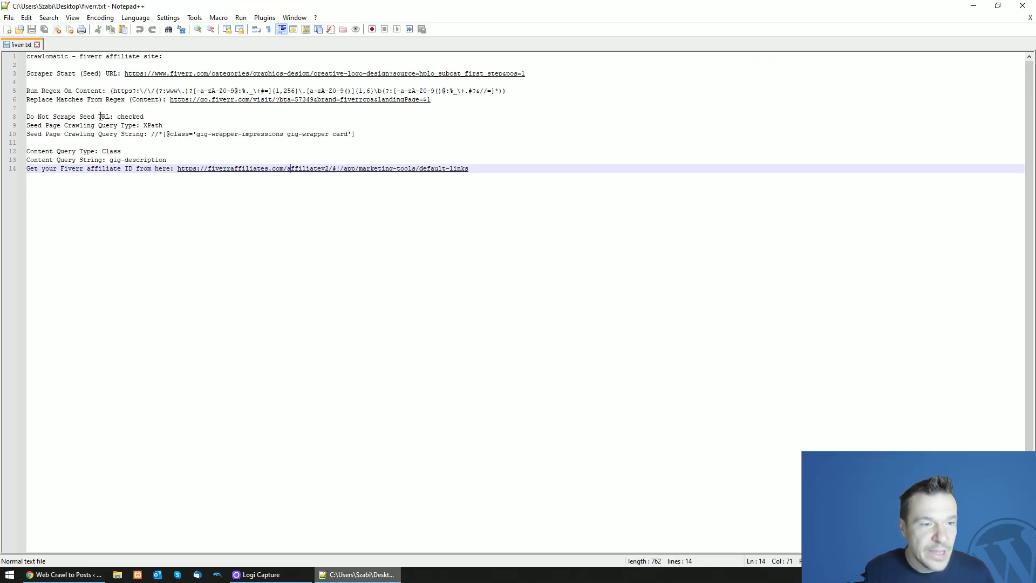
{"action": "left_click", "coordinate": [64, 574]}
Step: Tick Do Not Scrape Seed URL, then close and reopen the rule's advanced settings
{"action": "scroll", "coordinate": [464, 275], "scroll_direction": "down", "scroll_amount": 15}
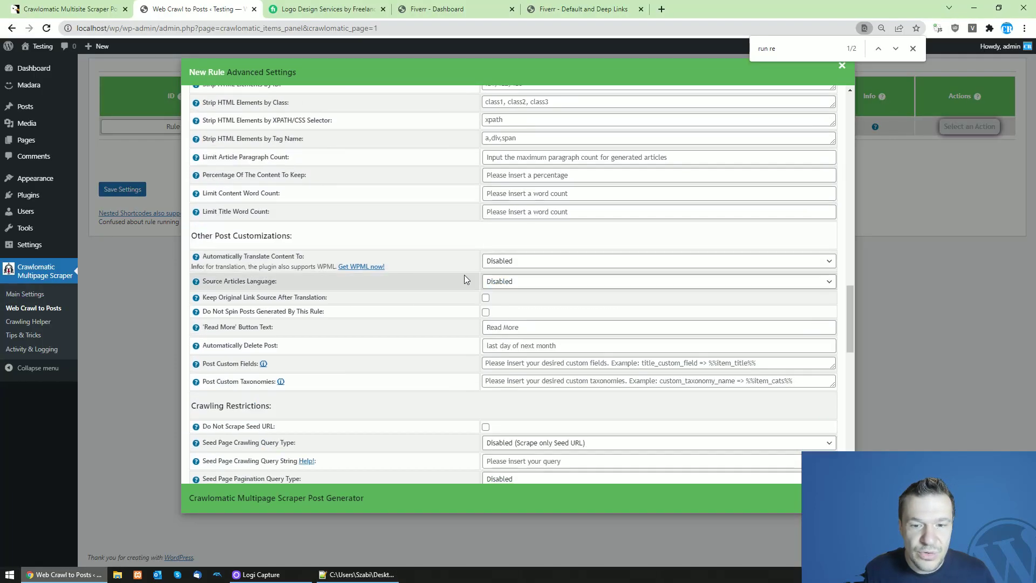
{"action": "scroll", "coordinate": [465, 270], "scroll_direction": "down", "scroll_amount": 1}
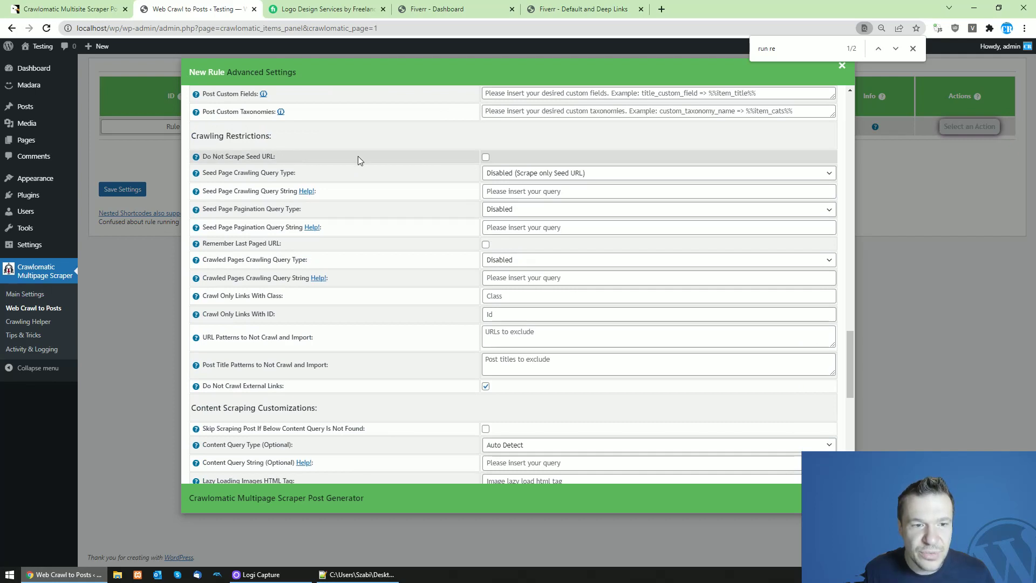
{"action": "left_click", "coordinate": [486, 157]}
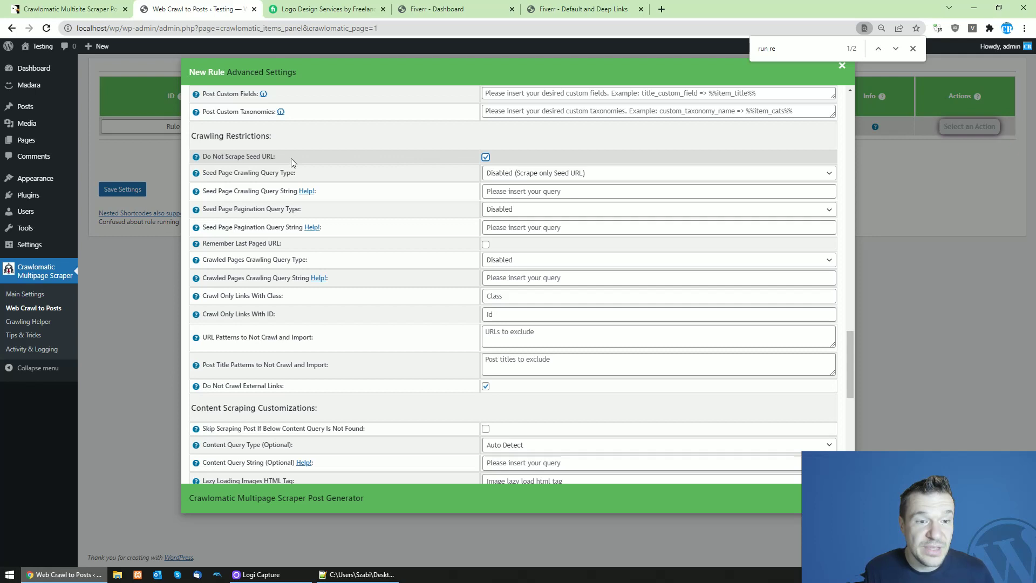
{"action": "left_click", "coordinate": [146, 158]}
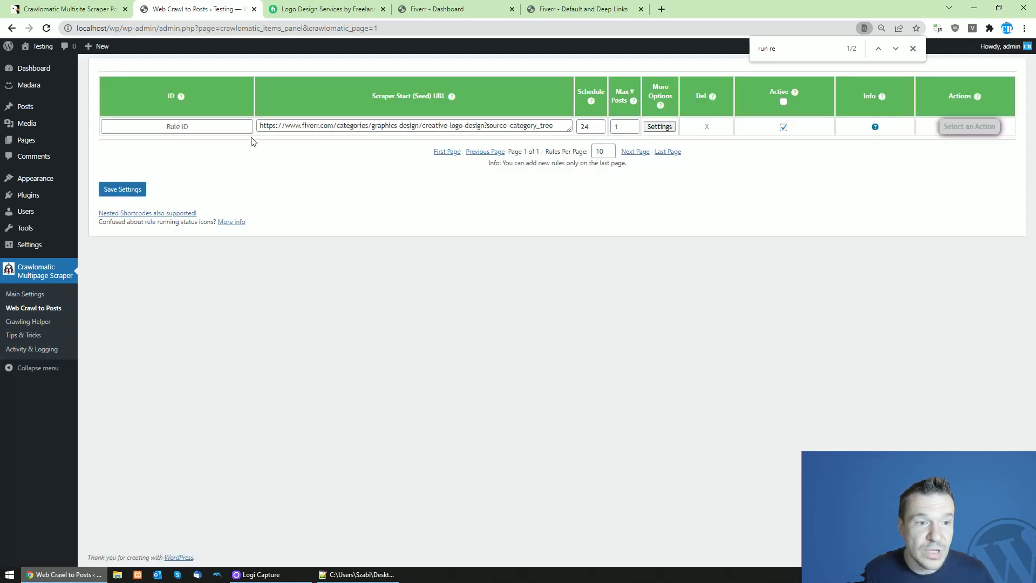
{"action": "left_click_drag", "start_coordinate": [550, 126], "coordinate": [335, 127]}
{"action": "left_click", "coordinate": [313, 153]}
{"action": "left_click", "coordinate": [669, 126]}
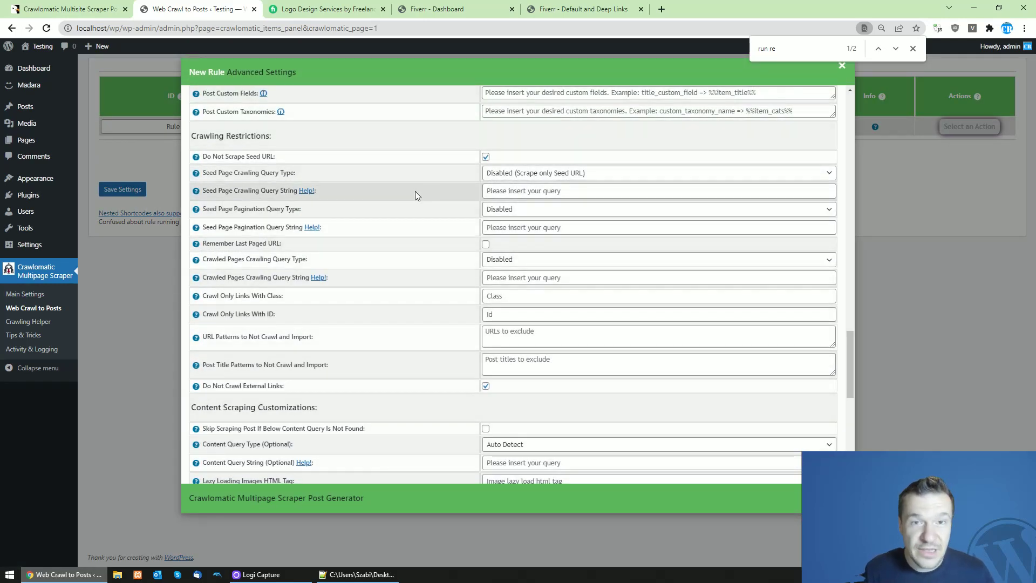
{"action": "left_click", "coordinate": [167, 125]}
{"action": "left_click", "coordinate": [658, 126]}
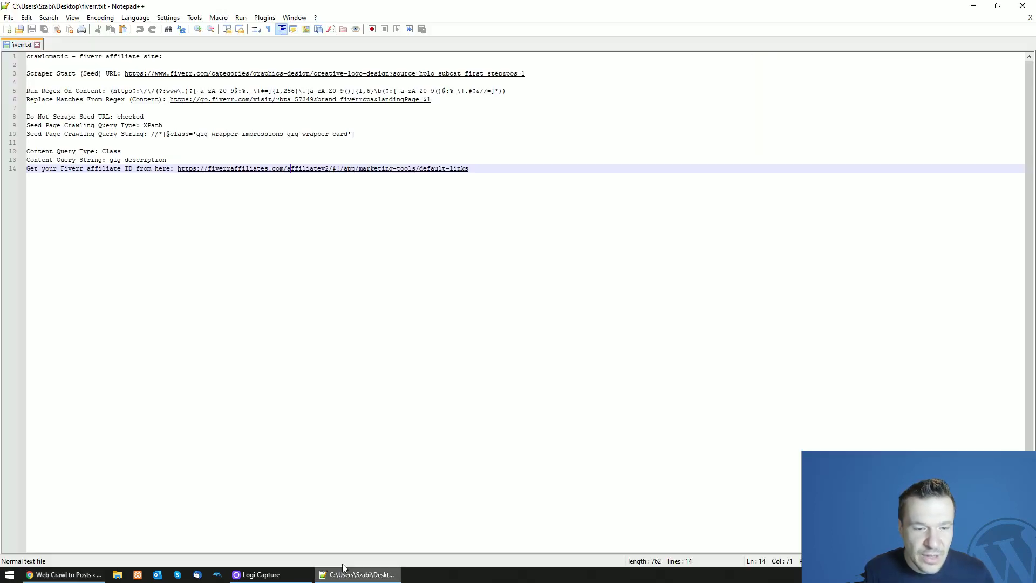
{"action": "left_click", "coordinate": [346, 573]}
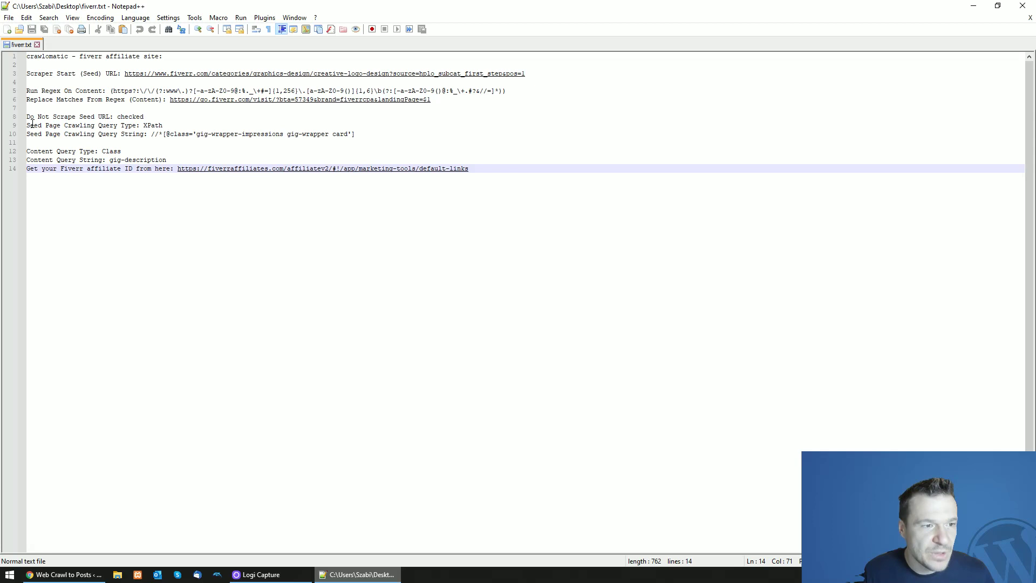
{"action": "left_click", "coordinate": [88, 576]}
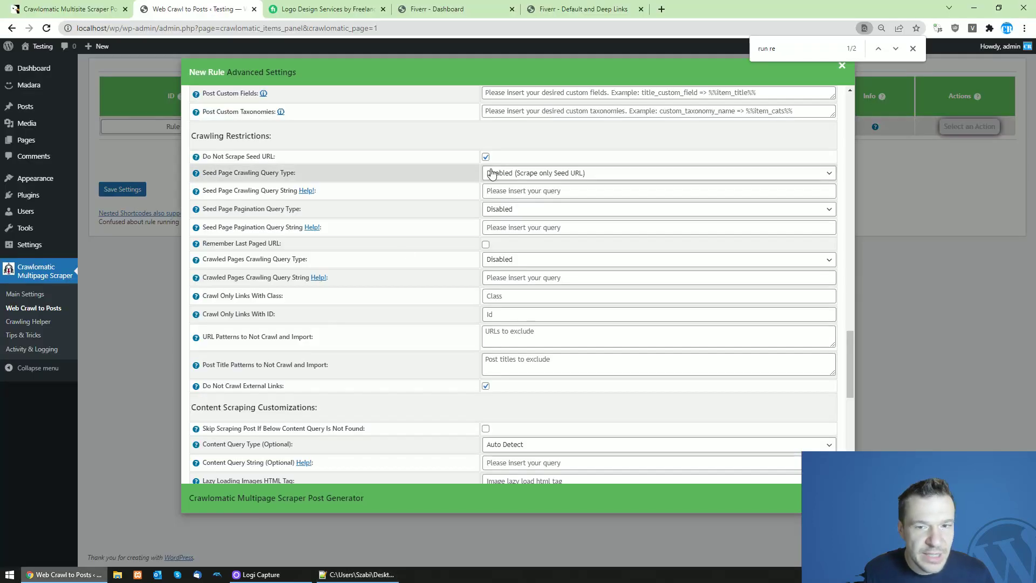
{"action": "left_click", "coordinate": [516, 173]}
{"action": "left_click", "coordinate": [506, 222]}
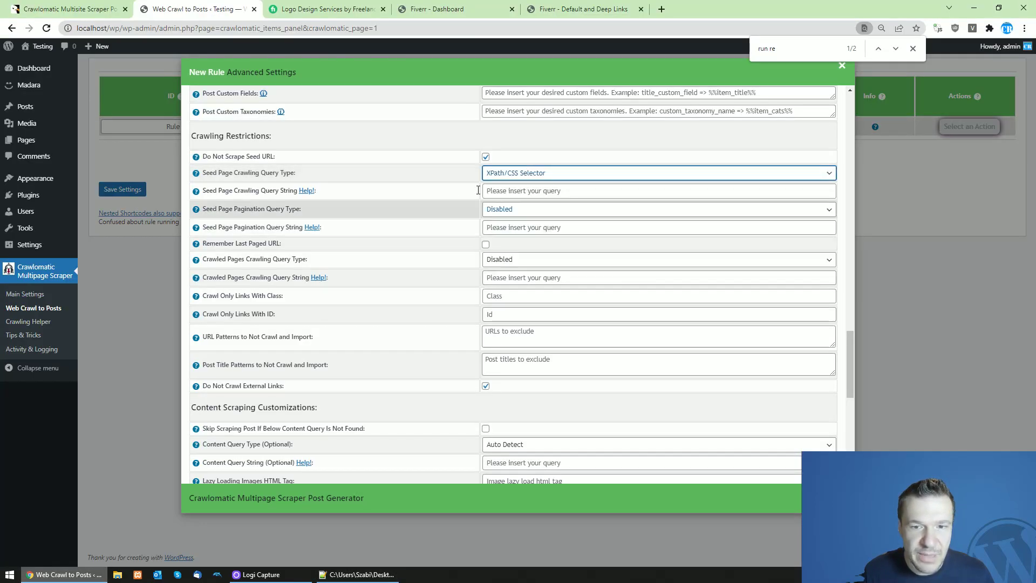
{"action": "left_click", "coordinate": [357, 575]}
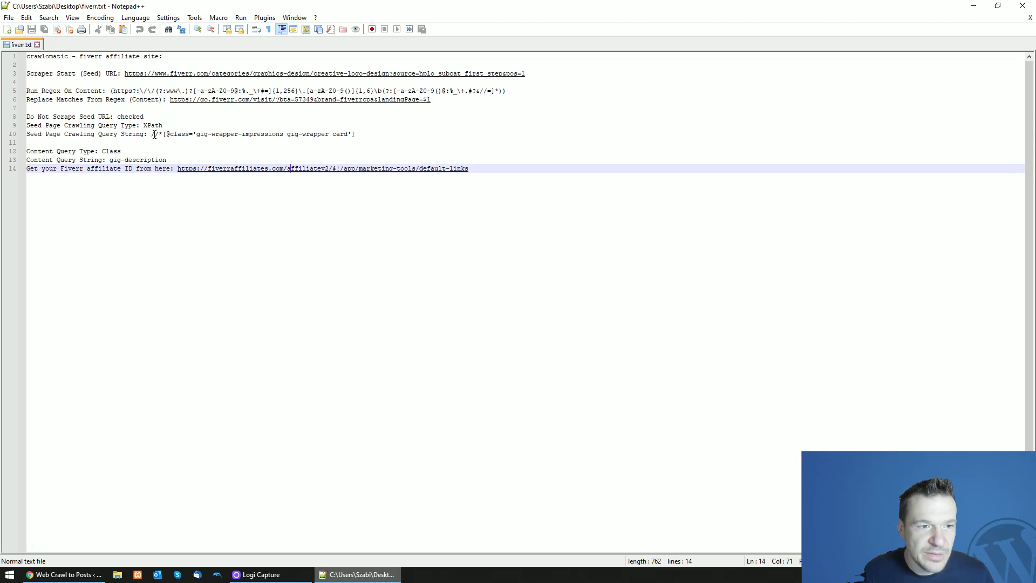
{"action": "left_click_drag", "start_coordinate": [152, 134], "coordinate": [354, 134]}
{"action": "key", "text": "ctrl+c"}
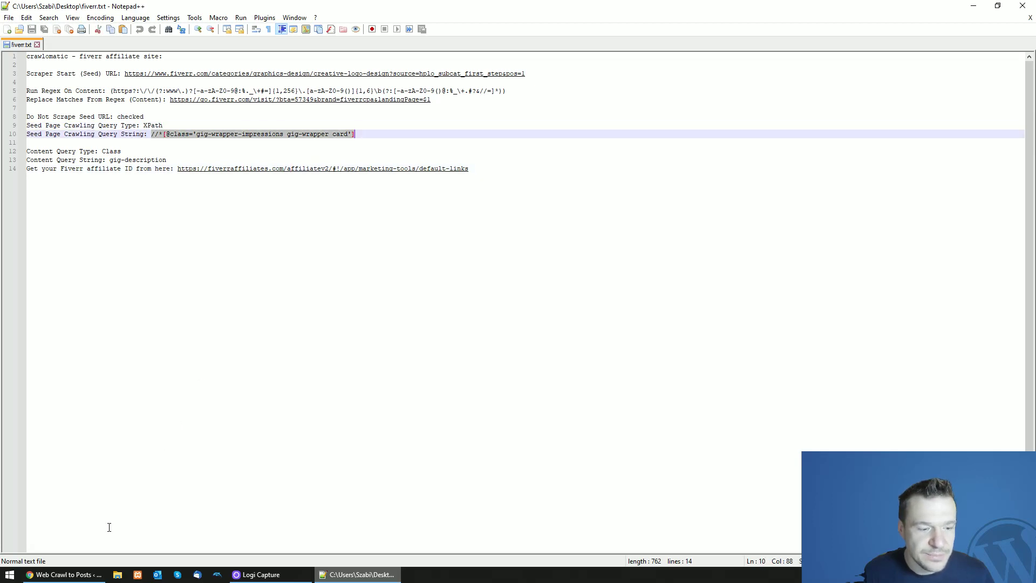
{"action": "left_click", "coordinate": [64, 574]}
{"action": "left_click", "coordinate": [254, 191]}
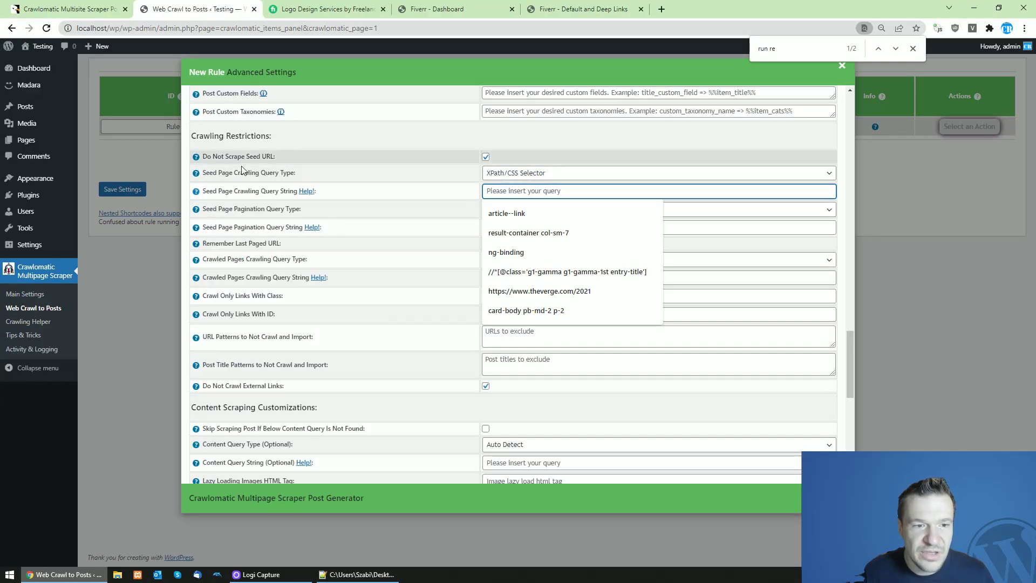
{"action": "right_click", "coordinate": [497, 192]}
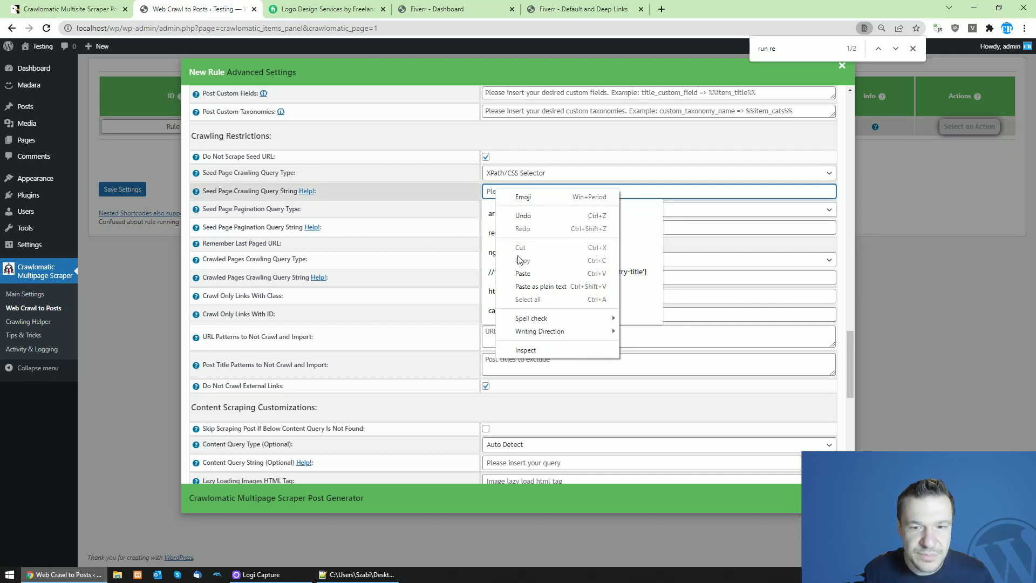
{"action": "left_click", "coordinate": [522, 274]}
{"action": "left_click", "coordinate": [434, 191]}
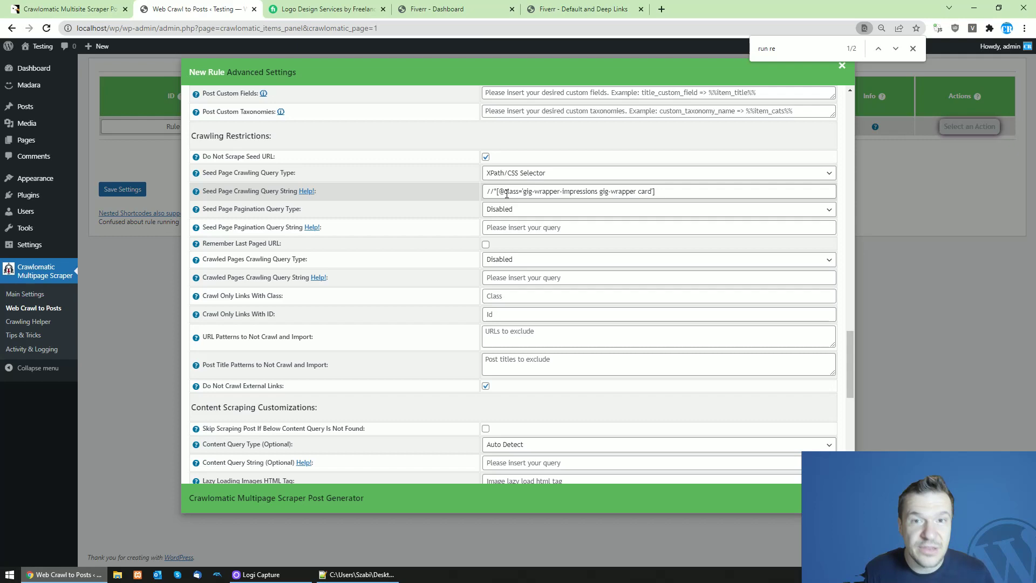
{"action": "left_click", "coordinate": [358, 575]}
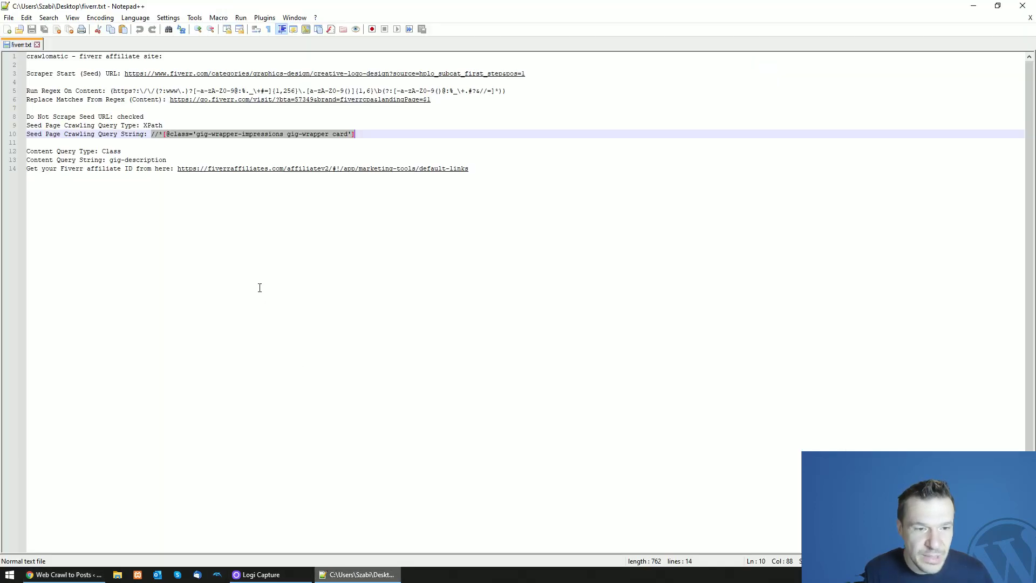
Step: Set the rule's Content Query Type to Class
{"action": "left_click_drag", "start_coordinate": [111, 160], "coordinate": [166, 160]}
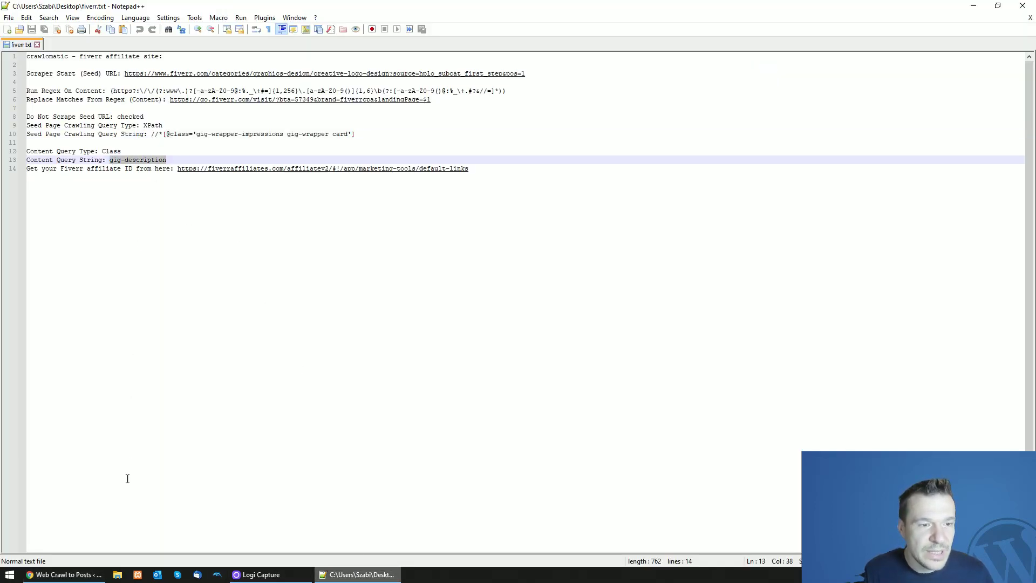
{"action": "left_click", "coordinate": [64, 575]}
{"action": "scroll", "coordinate": [428, 301], "scroll_direction": "down", "scroll_amount": 3}
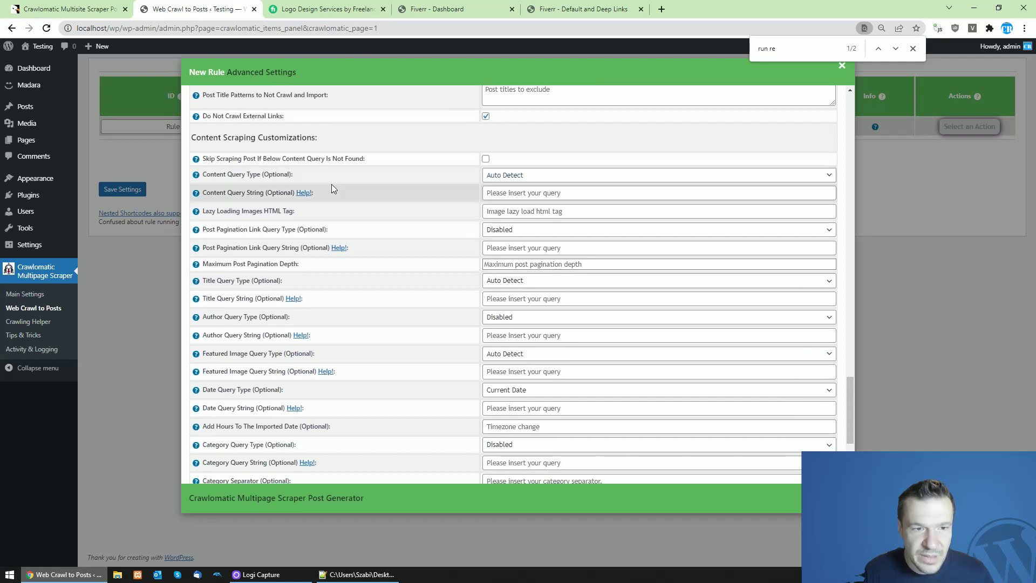
{"action": "left_click", "coordinate": [489, 175]}
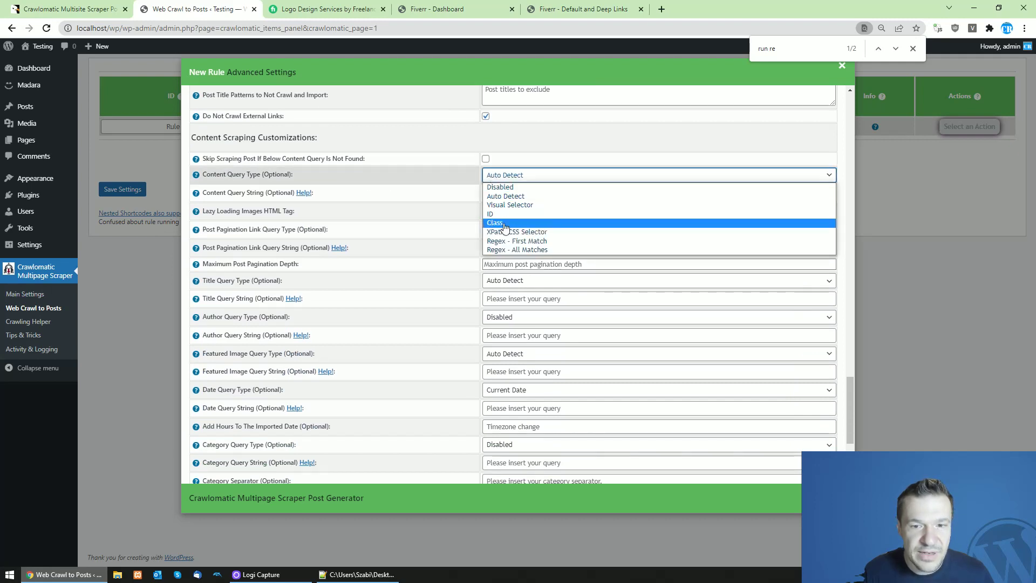
{"action": "left_click", "coordinate": [507, 204]}
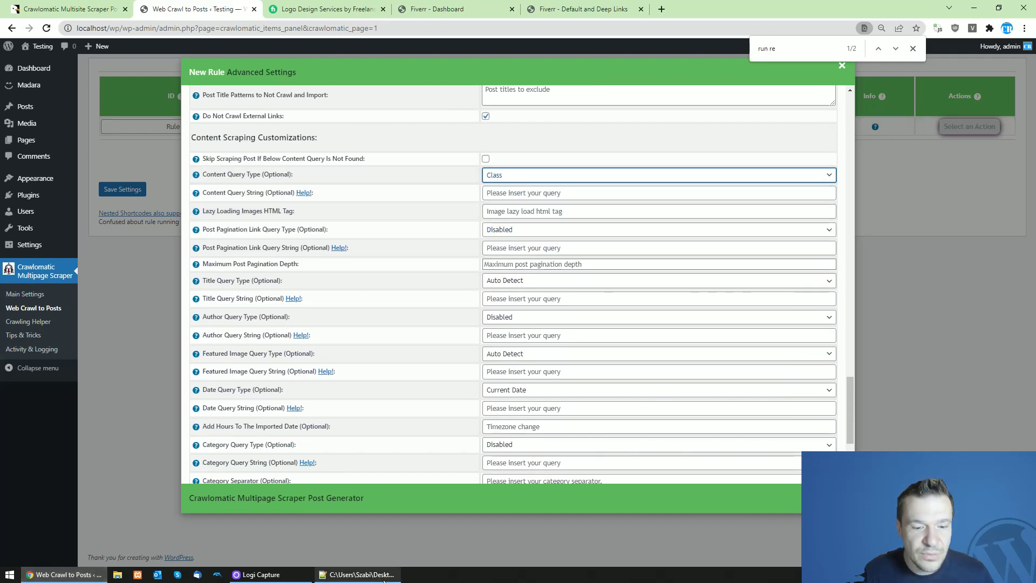
Step: Copy gig-description from fiverr.txt and paste it as the Content Query String
{"action": "key", "text": "alt+Tab"}
{"action": "right_click", "coordinate": [130, 166]}
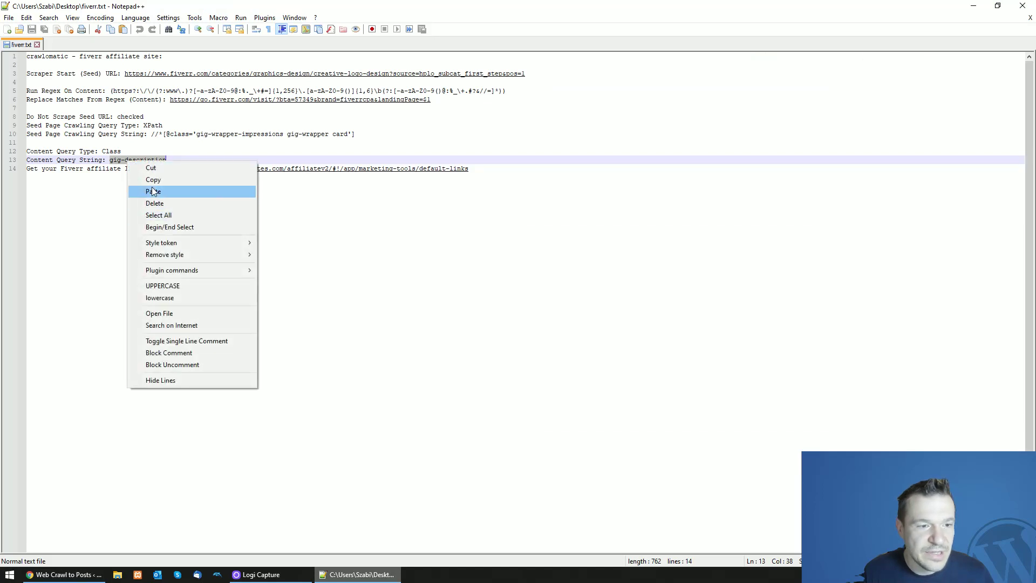
{"action": "left_click", "coordinate": [148, 180]}
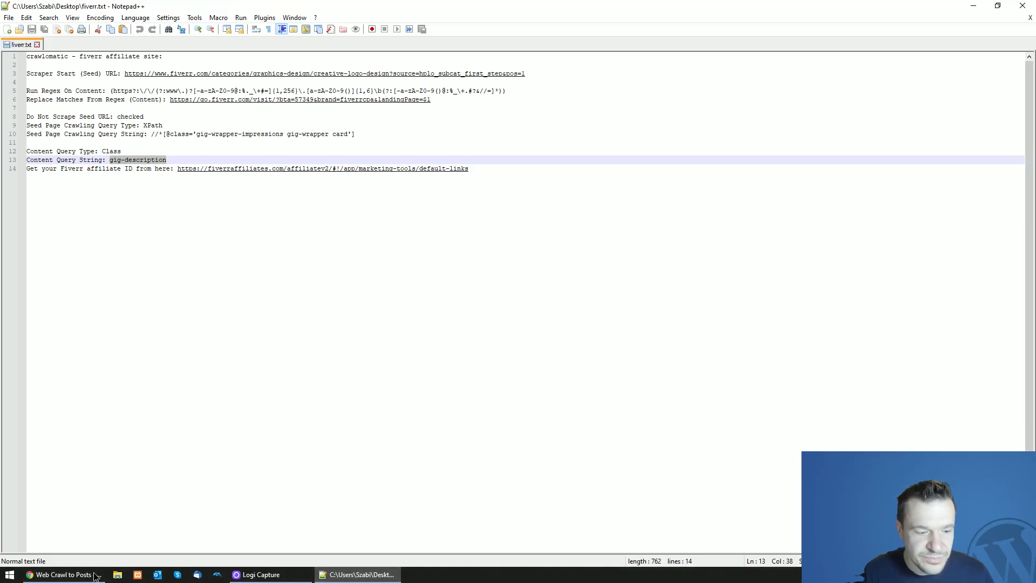
{"action": "left_click", "coordinate": [95, 577]}
{"action": "right_click", "coordinate": [497, 195]}
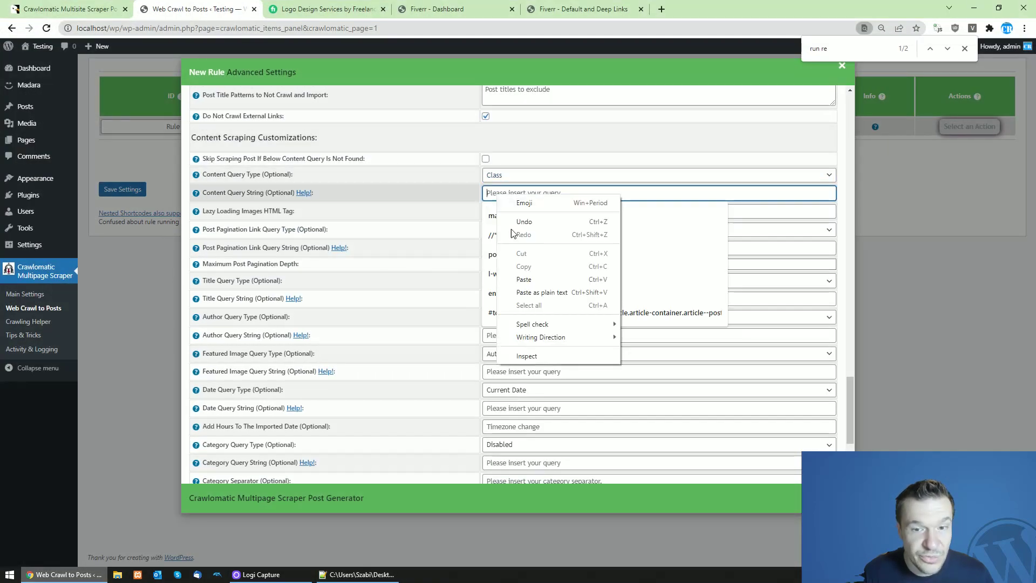
{"action": "left_click", "coordinate": [523, 280]}
{"action": "scroll", "coordinate": [386, 208], "scroll_direction": "down", "scroll_amount": 3}
{"action": "scroll", "coordinate": [394, 238], "scroll_direction": "up", "scroll_amount": 5}
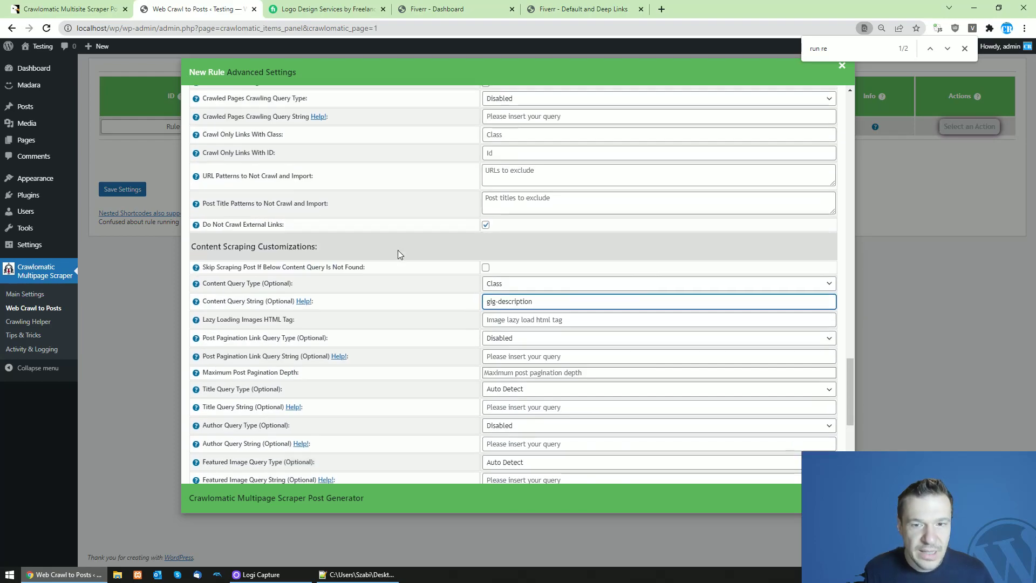
{"action": "scroll", "coordinate": [402, 256], "scroll_direction": "up", "scroll_amount": 15}
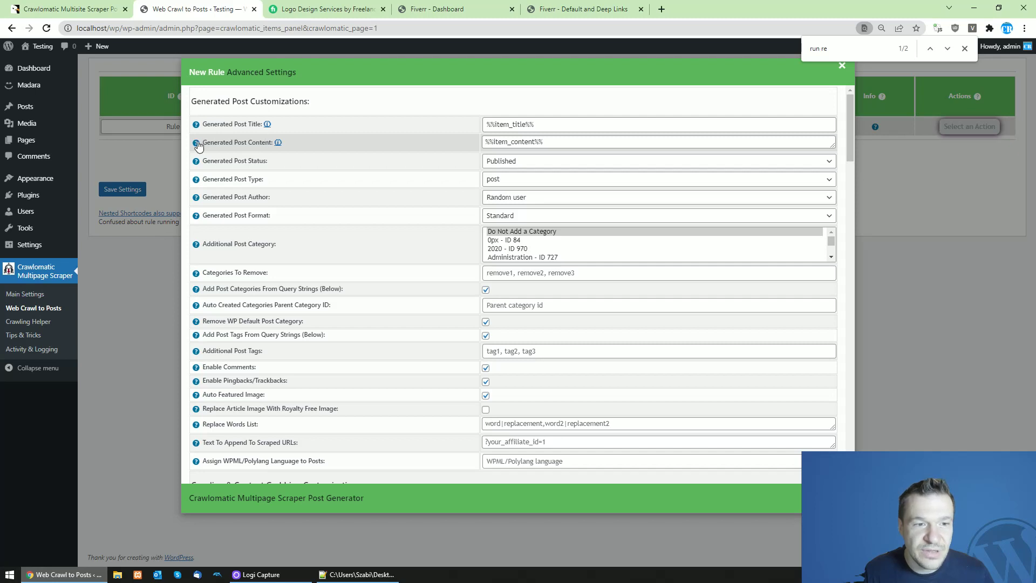
Step: Append %%item_read_more_button%% after %%item_content%% in Generated Post Content and save the rule
{"action": "mouse_move", "coordinate": [198, 144]}
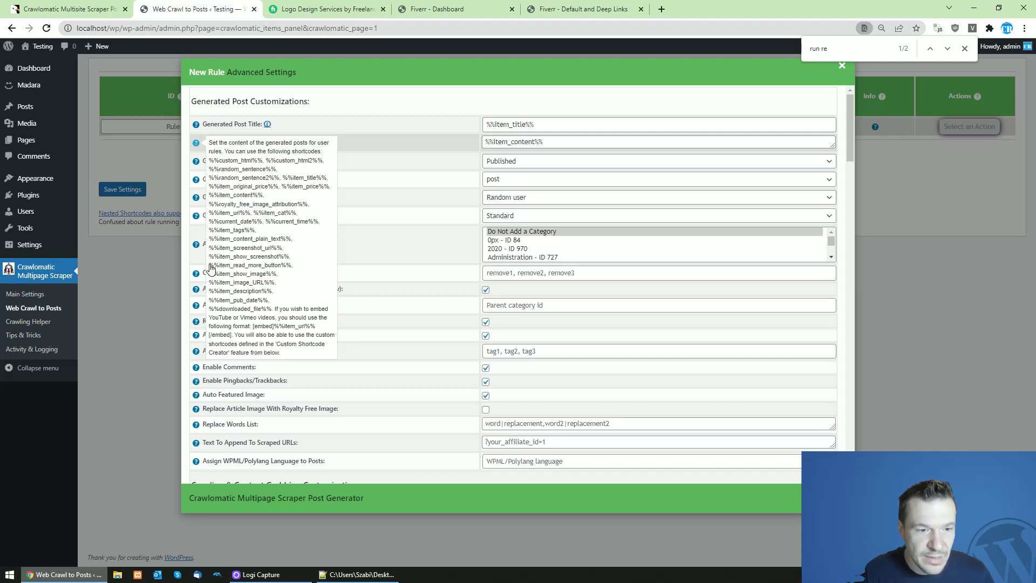
{"action": "left_click_drag", "start_coordinate": [211, 268], "coordinate": [292, 273]}
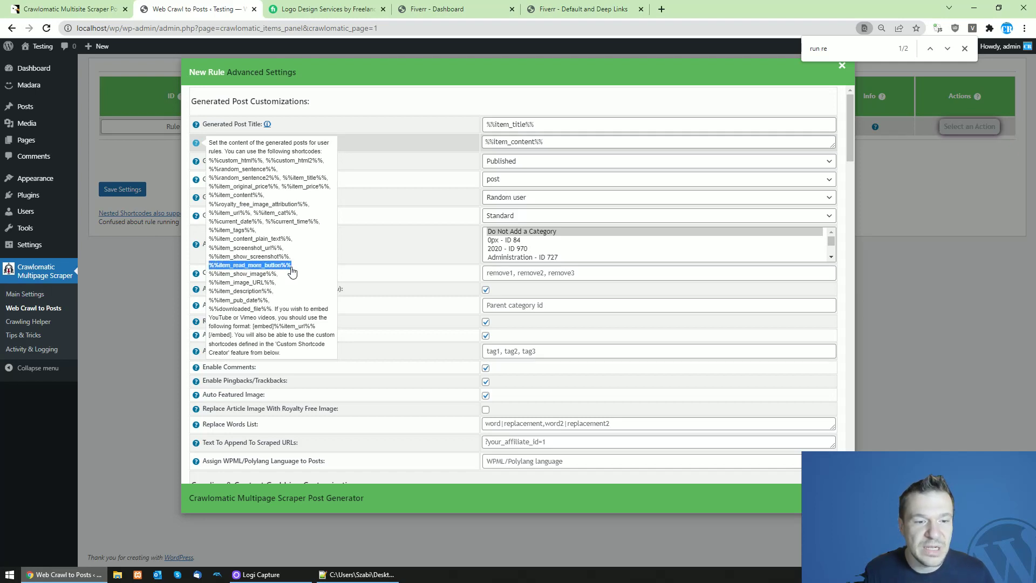
{"action": "left_click", "coordinate": [547, 143]}
{"action": "key", "text": "ctrl+v"}
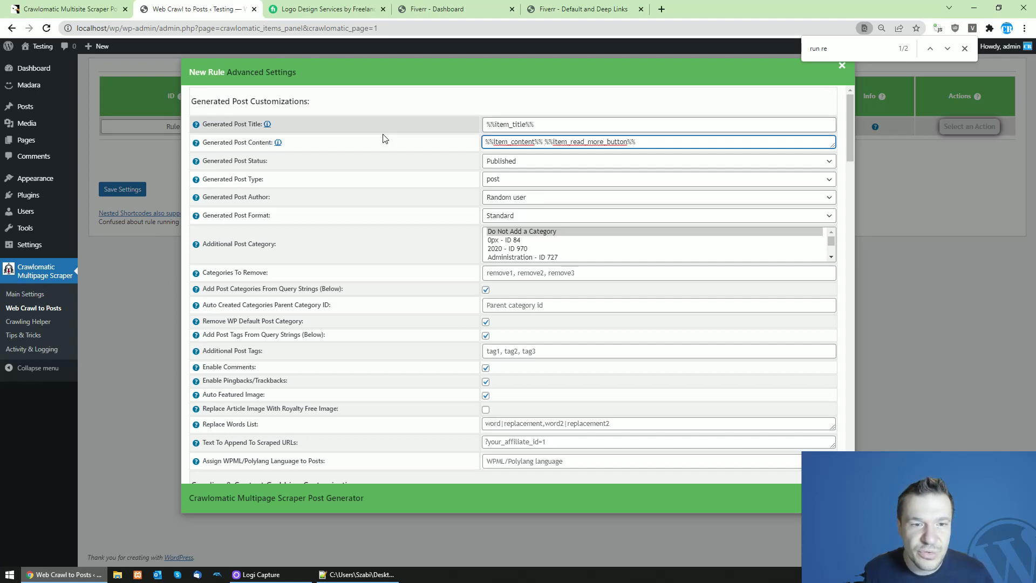
{"action": "left_click", "coordinate": [126, 186]}
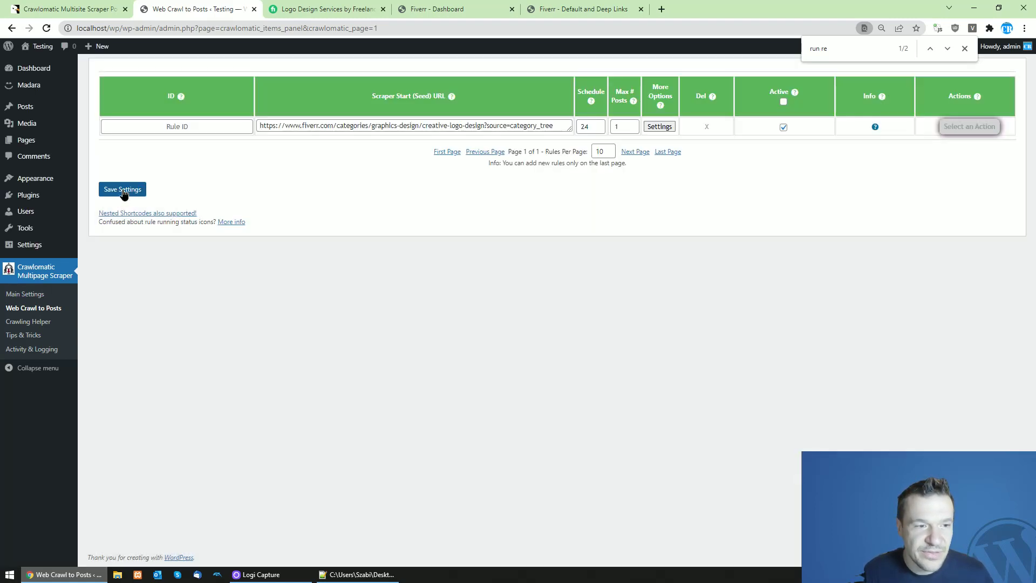
Step: Save the rule settings and open the site's front page in a new tab
{"action": "left_click", "coordinate": [124, 190]}
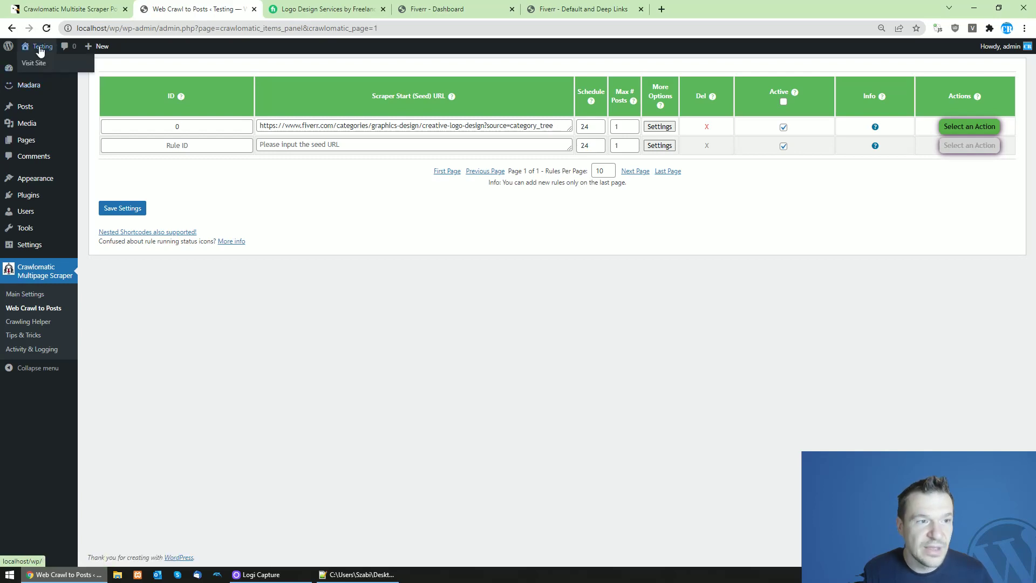
{"action": "middle_click", "coordinate": [39, 64]}
{"action": "left_click", "coordinate": [286, 7]}
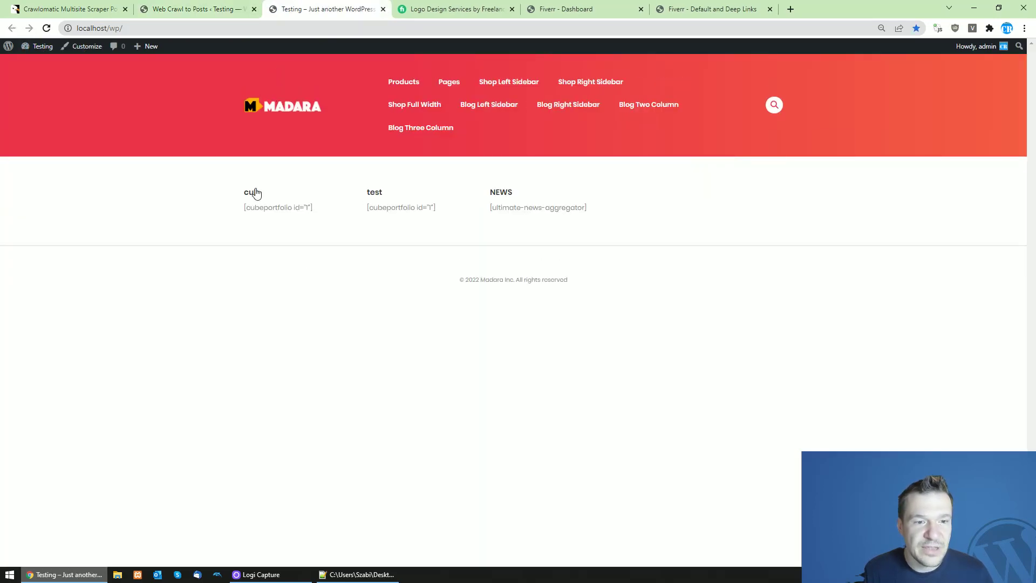
Step: Run the Fiverr logo-design rule now, then check the front page for the imported post
{"action": "key", "text": "ctrl+shift+Tab"}
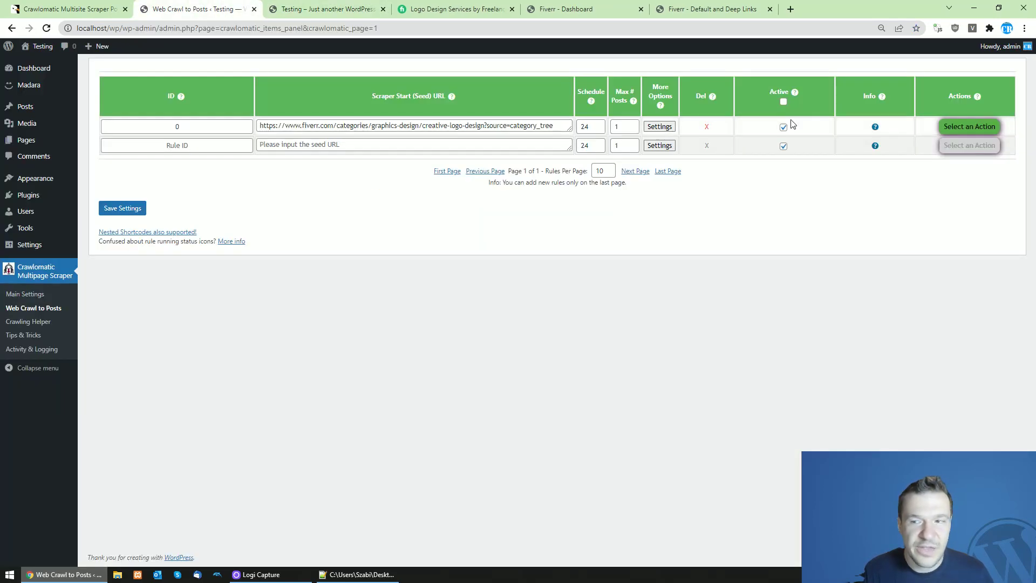
{"action": "left_click", "coordinate": [944, 128]}
{"action": "left_click", "coordinate": [912, 166]}
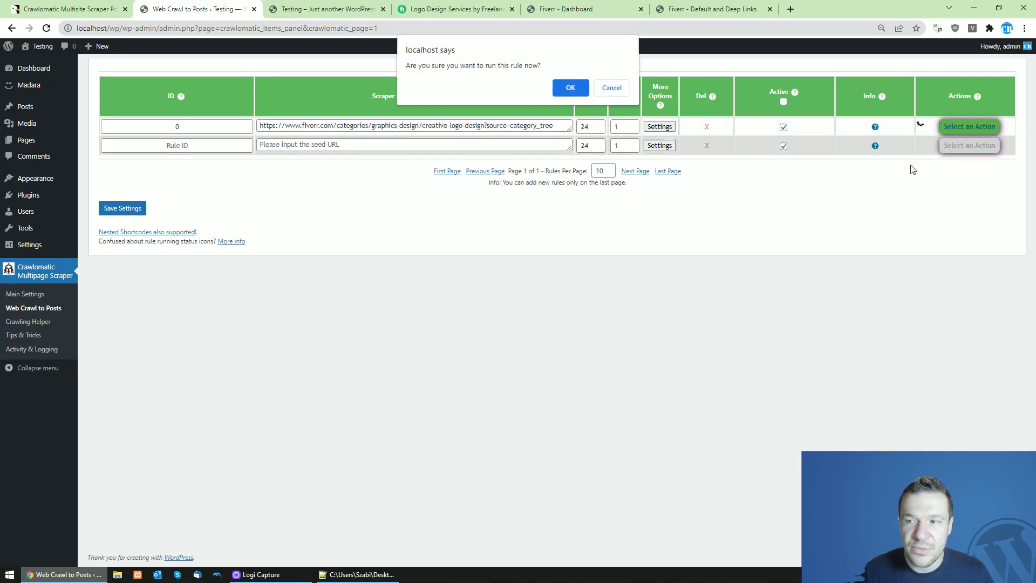
{"action": "key", "text": "Return"}
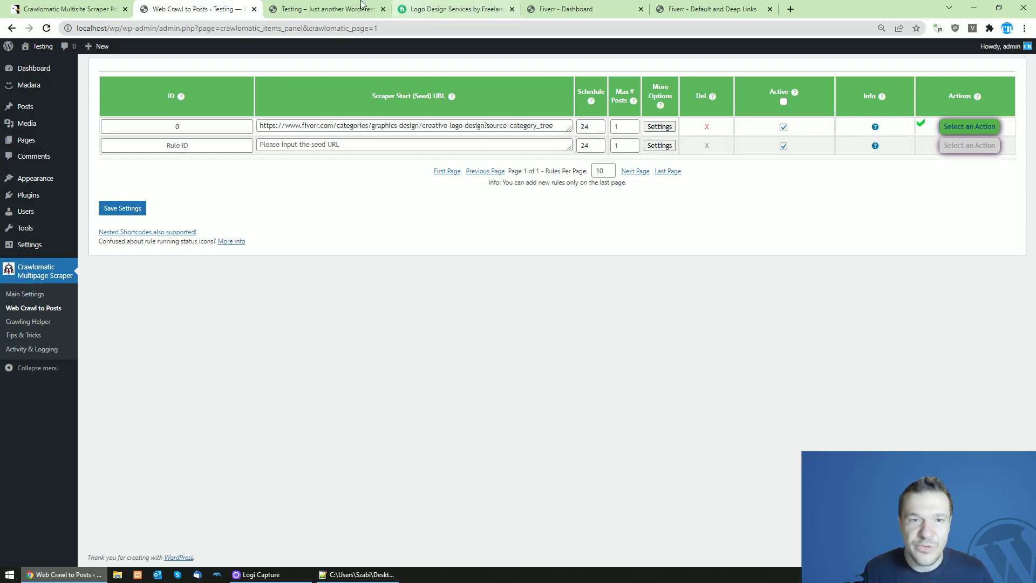
{"action": "left_click", "coordinate": [327, 9]}
Step: Reload the front page and open the imported Mountdesign flat minimalist logo post
{"action": "left_click", "coordinate": [46, 28]}
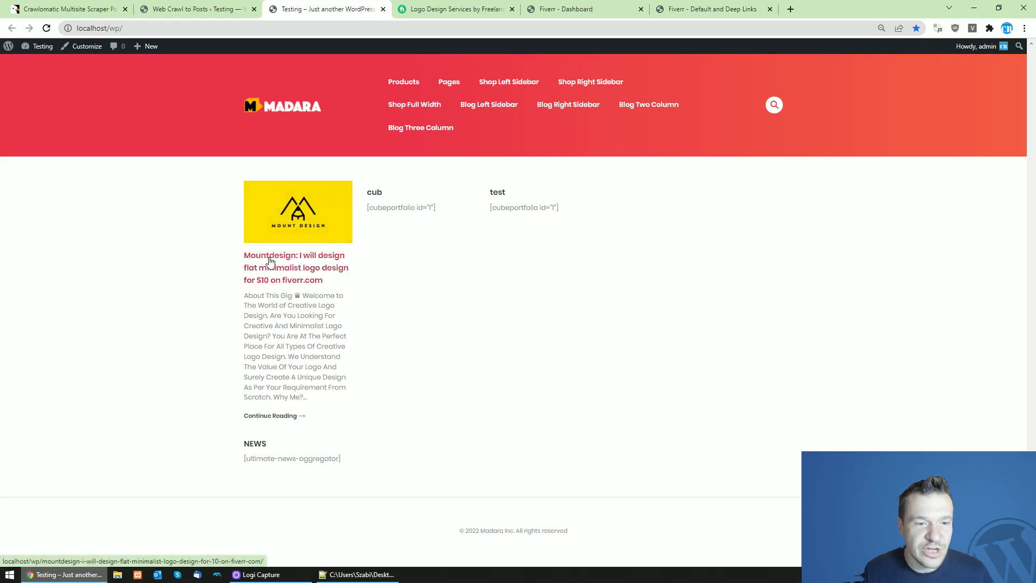
{"action": "left_click", "coordinate": [186, 9]}
{"action": "left_click", "coordinate": [327, 9]}
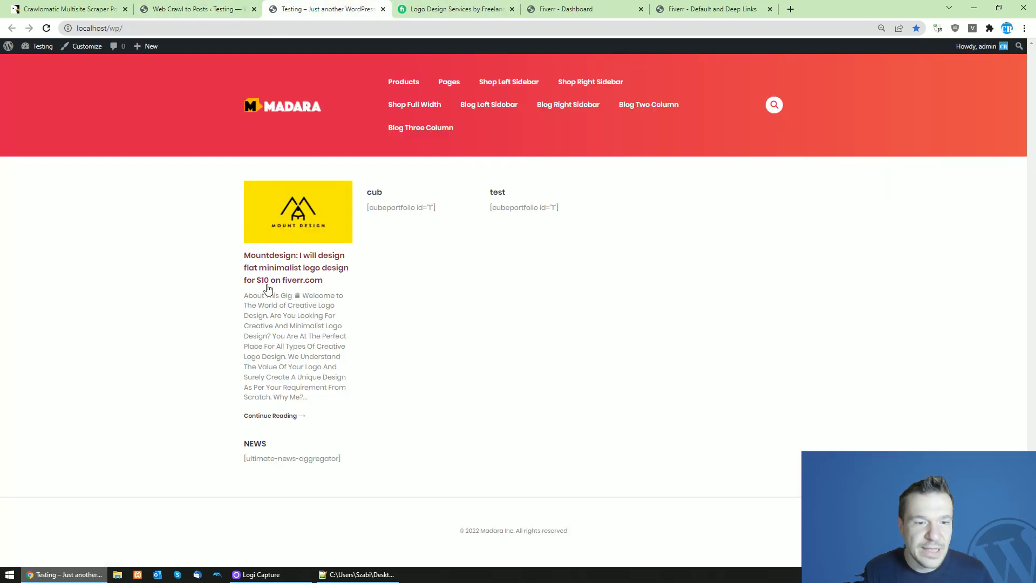
{"action": "left_click", "coordinate": [273, 263]}
Step: Follow the post's Read More link to Fiverr and check the affiliate ID after utm_source
{"action": "scroll", "coordinate": [296, 208], "scroll_direction": "down", "scroll_amount": 4}
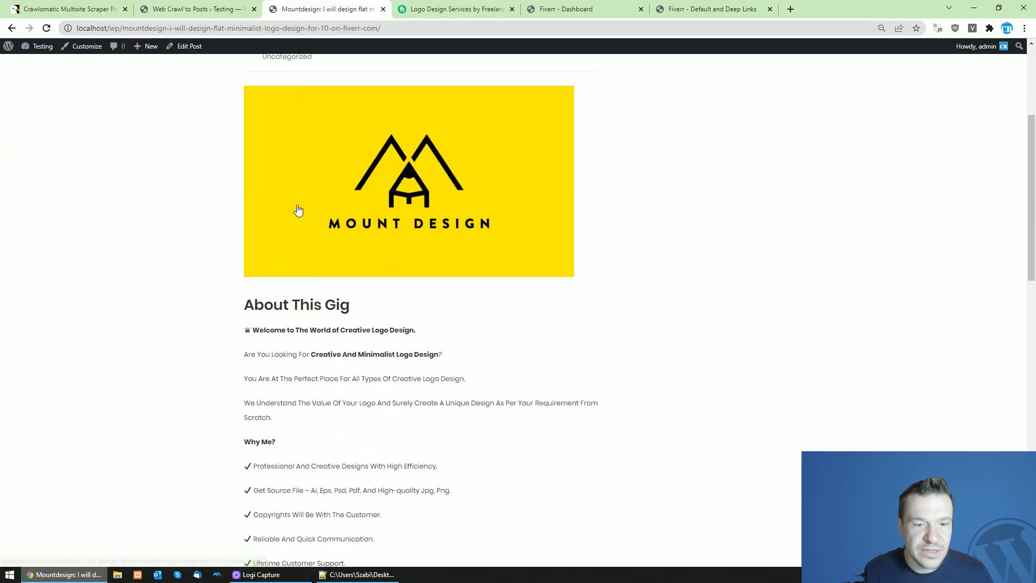
{"action": "scroll", "coordinate": [333, 225], "scroll_direction": "down", "scroll_amount": 3}
{"action": "scroll", "coordinate": [333, 224], "scroll_direction": "down", "scroll_amount": 13}
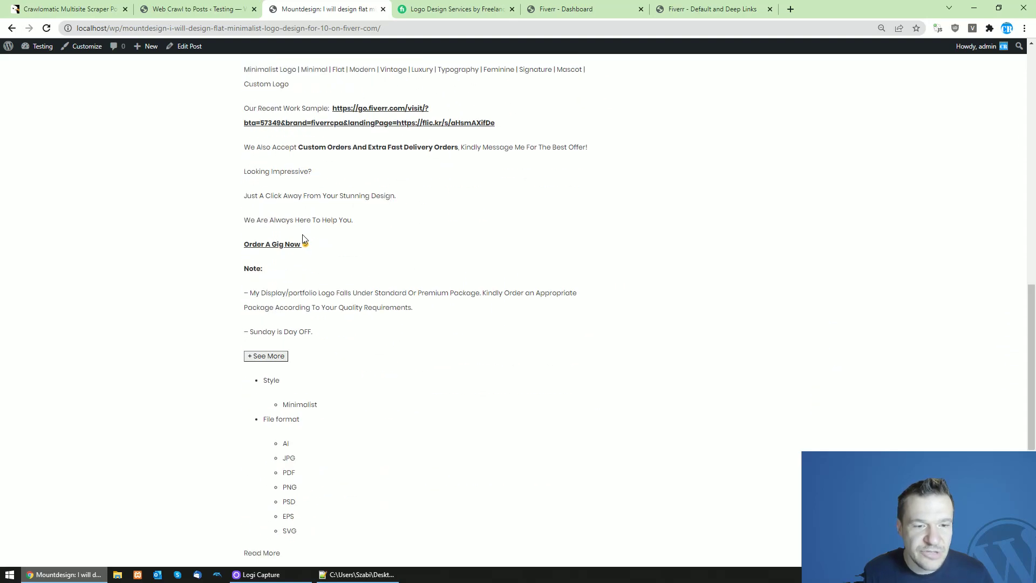
{"action": "scroll", "coordinate": [294, 274], "scroll_direction": "down", "scroll_amount": 1}
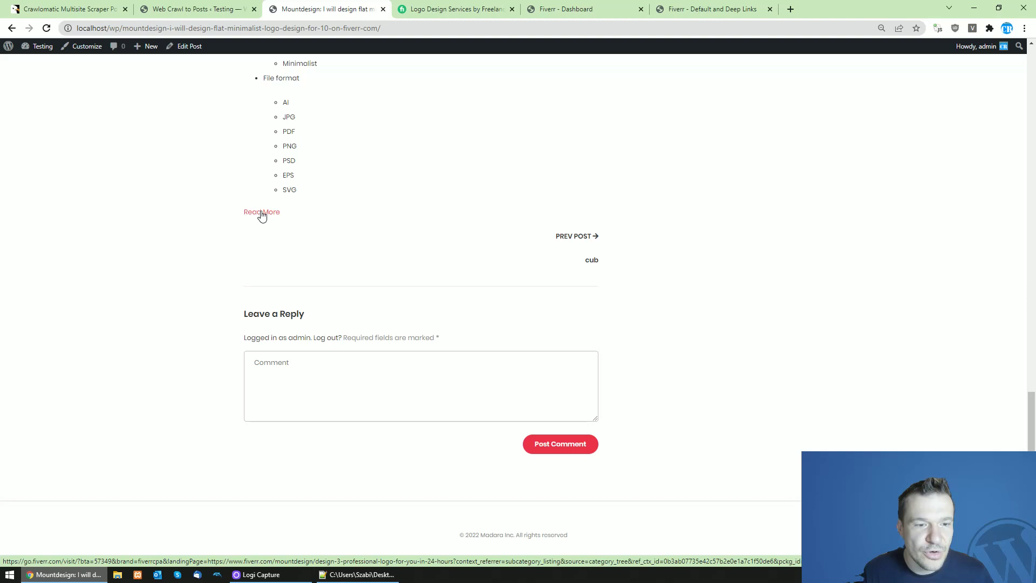
{"action": "left_click", "coordinate": [262, 214]}
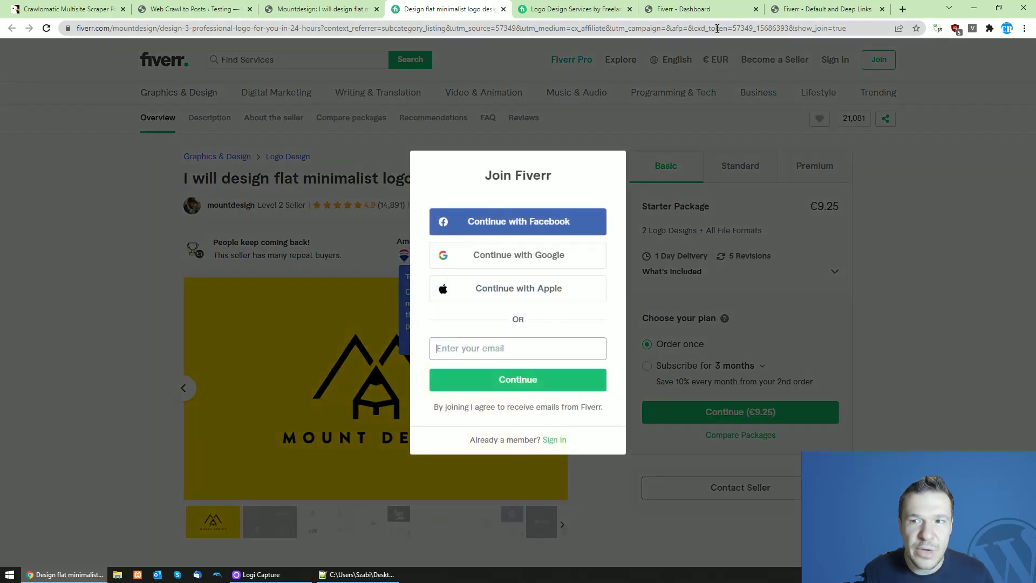
{"action": "double_click", "coordinate": [784, 28]}
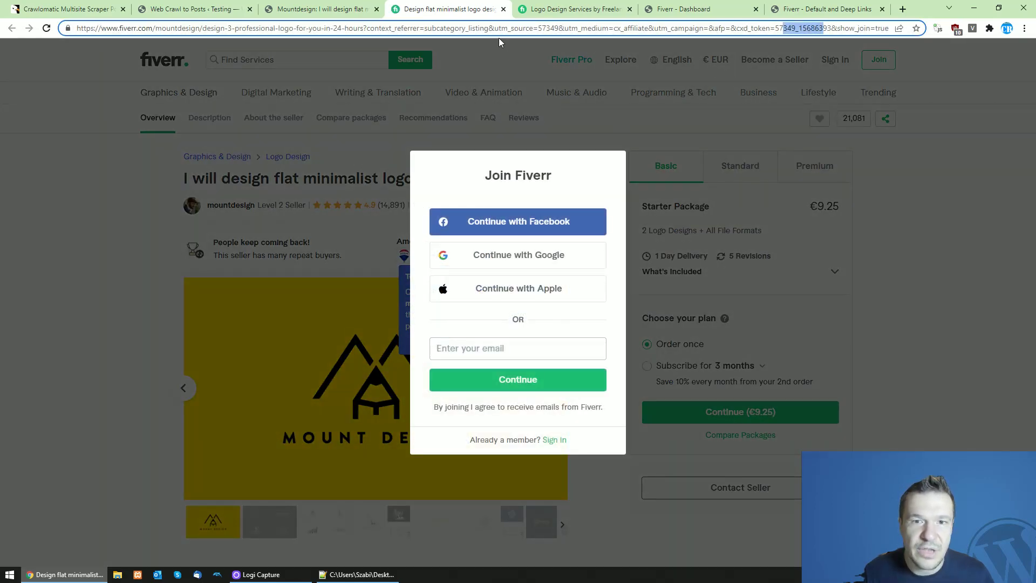
{"action": "double_click", "coordinate": [540, 31]}
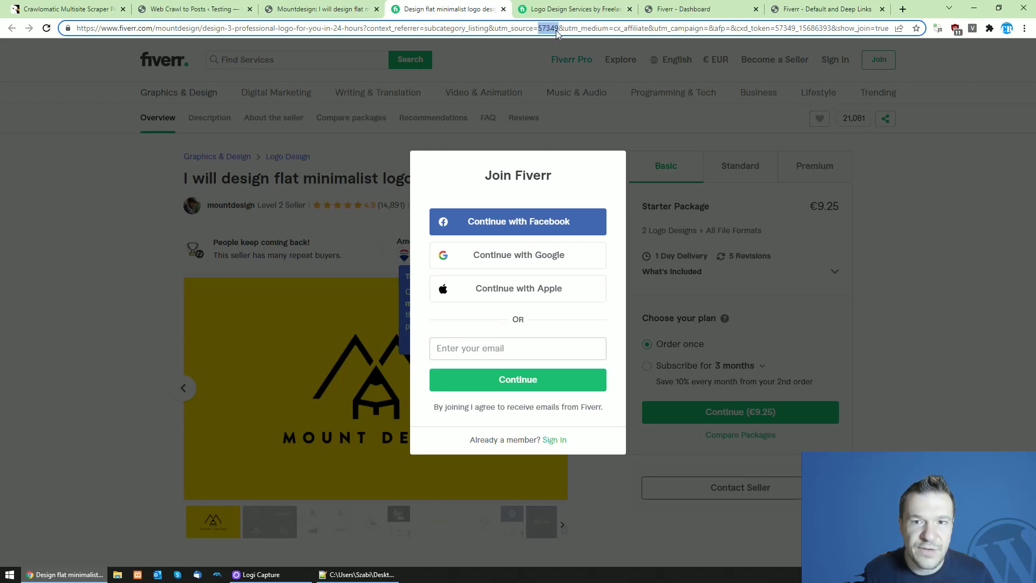
{"action": "left_click", "coordinate": [318, 9]}
{"action": "left_click", "coordinate": [192, 9]}
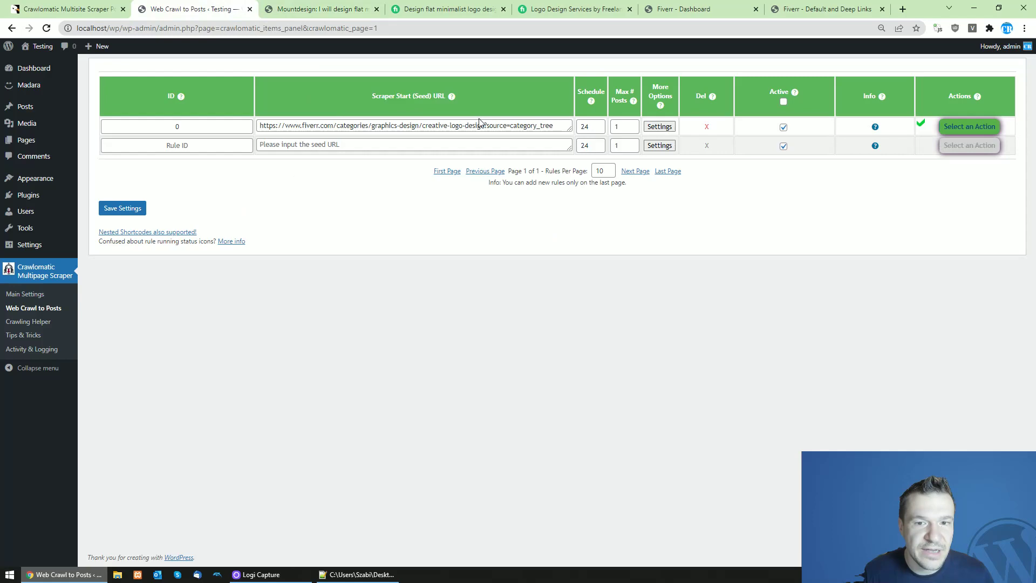
{"action": "left_click", "coordinate": [660, 126]}
{"action": "scroll", "coordinate": [473, 347], "scroll_direction": "down", "scroll_amount": 8}
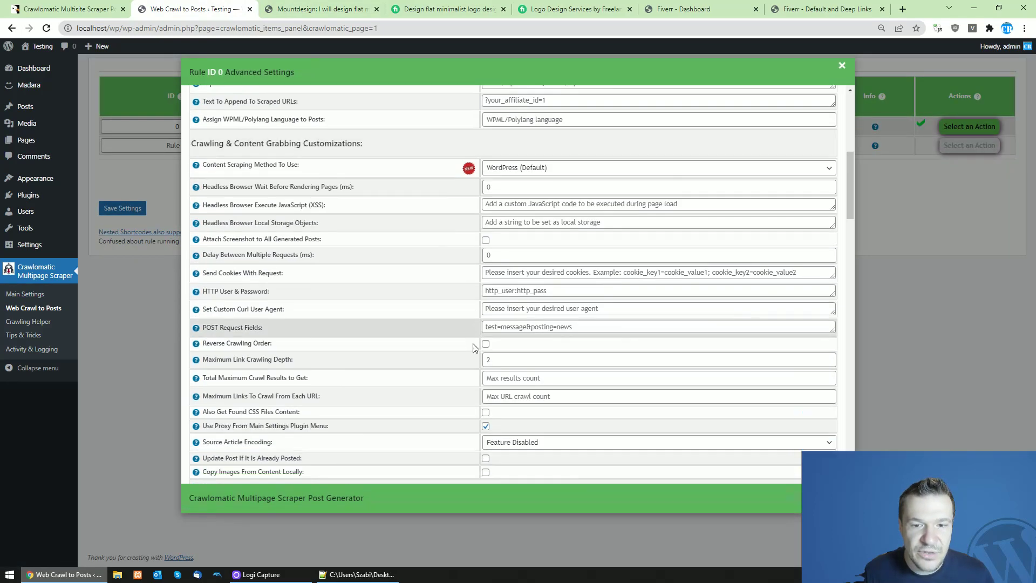
{"action": "scroll", "coordinate": [474, 347], "scroll_direction": "down", "scroll_amount": 10}
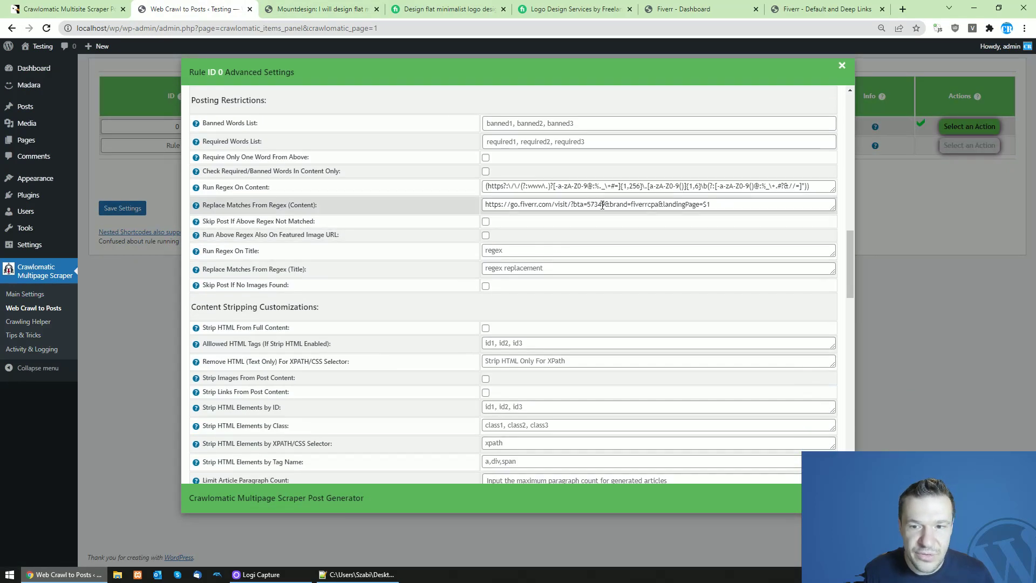
{"action": "double_click", "coordinate": [595, 204]}
{"action": "left_click", "coordinate": [432, 203]}
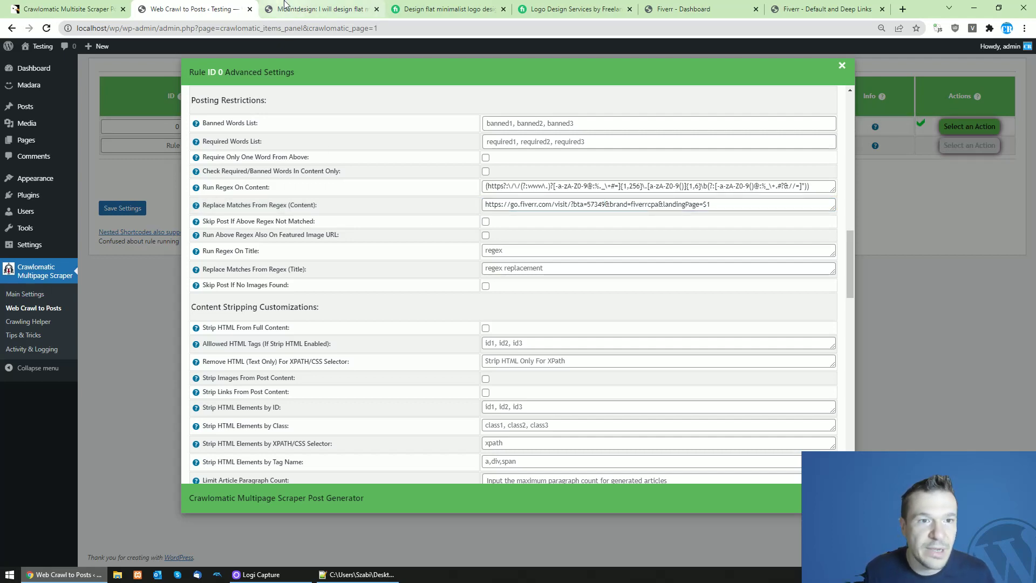
{"action": "key", "text": "alt+Tab"}
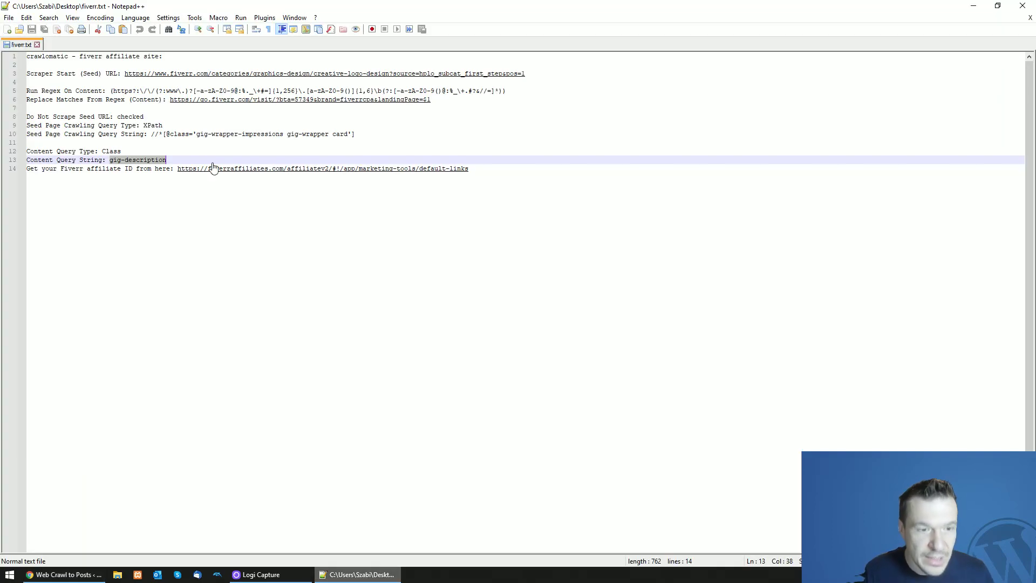
{"action": "left_click", "coordinate": [75, 571]}
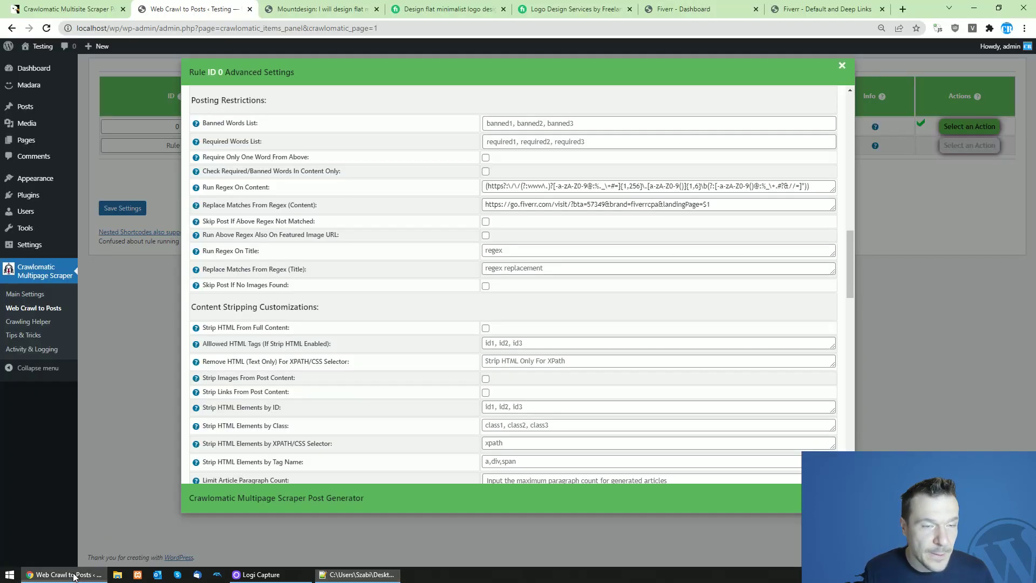
{"action": "left_click", "coordinate": [154, 168]}
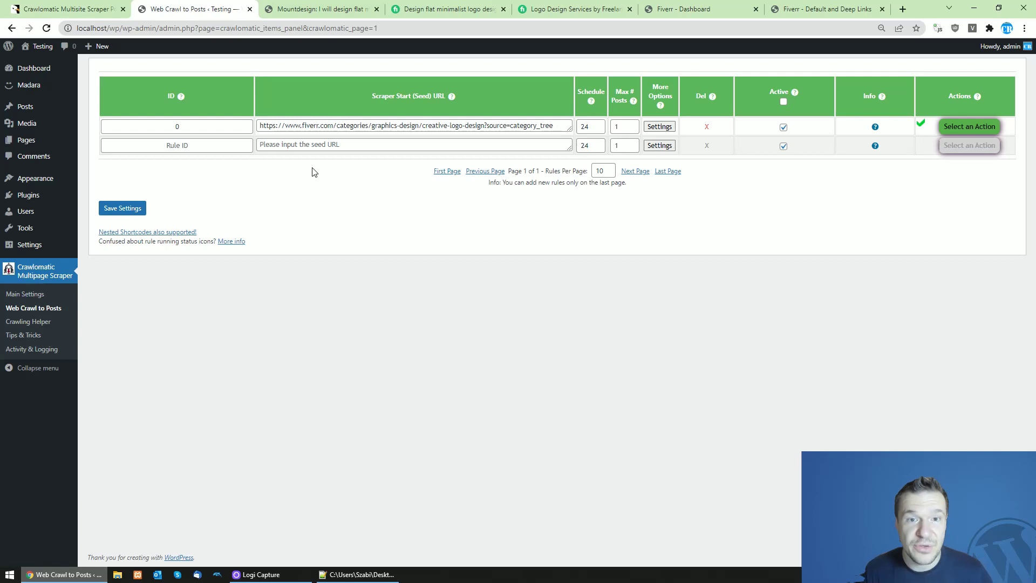
Step: Run crawl rule 0 again with Run This Rule Now and note its Max # Posts setting
{"action": "left_click", "coordinate": [443, 9]}
{"action": "left_click", "coordinate": [351, 9]}
{"action": "left_click", "coordinate": [232, 9]}
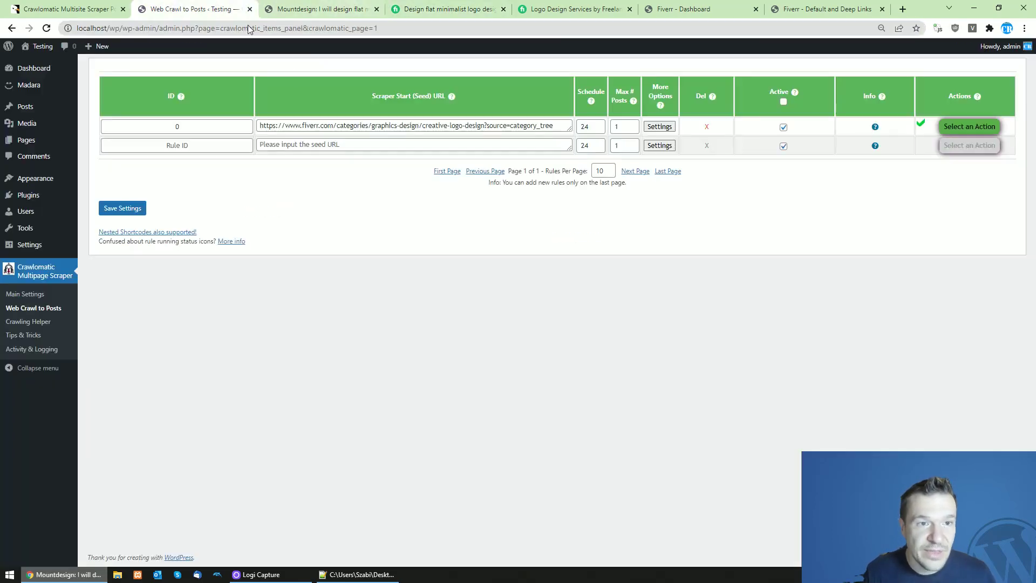
{"action": "left_click", "coordinate": [970, 126]}
{"action": "left_click", "coordinate": [950, 142]}
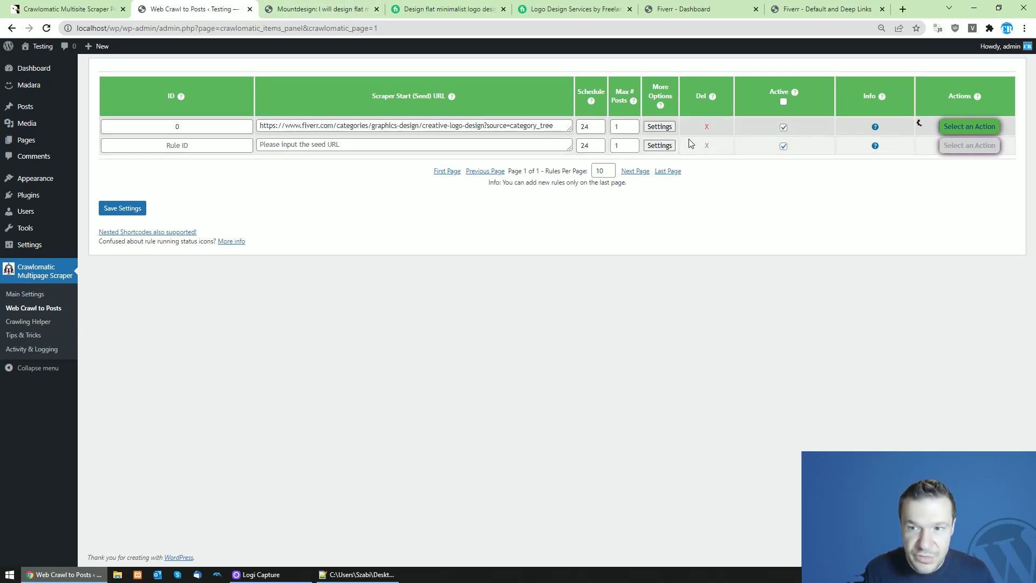
{"action": "triple_click", "coordinate": [621, 92]}
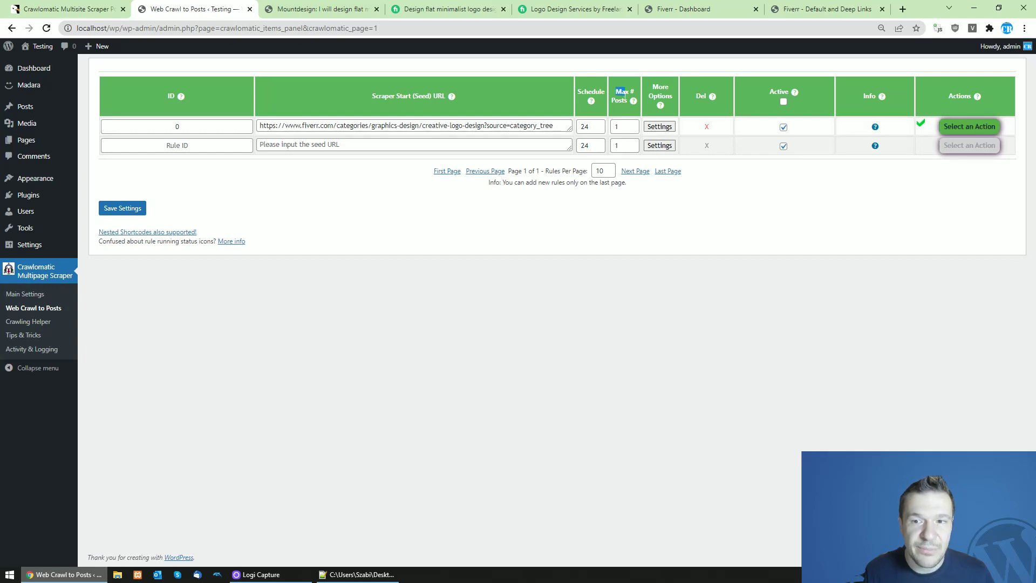
Step: Open the new esports mascot logo post and follow its Read More link to the Fiverr gig
{"action": "left_click", "coordinate": [320, 7]}
{"action": "scroll", "coordinate": [210, 141], "scroll_direction": "up", "scroll_amount": 20}
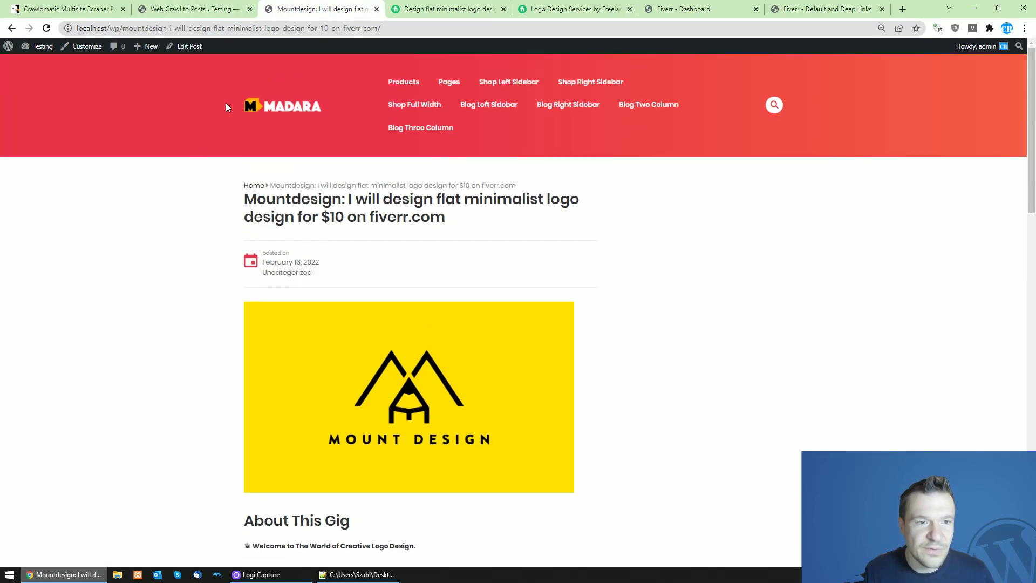
{"action": "left_click", "coordinate": [252, 108]}
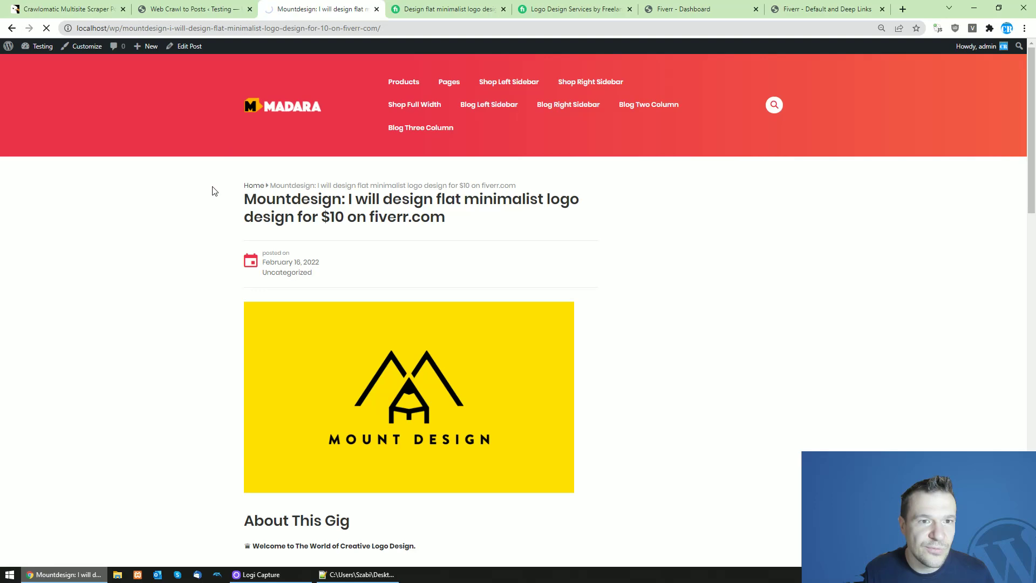
{"action": "left_click", "coordinate": [265, 257]}
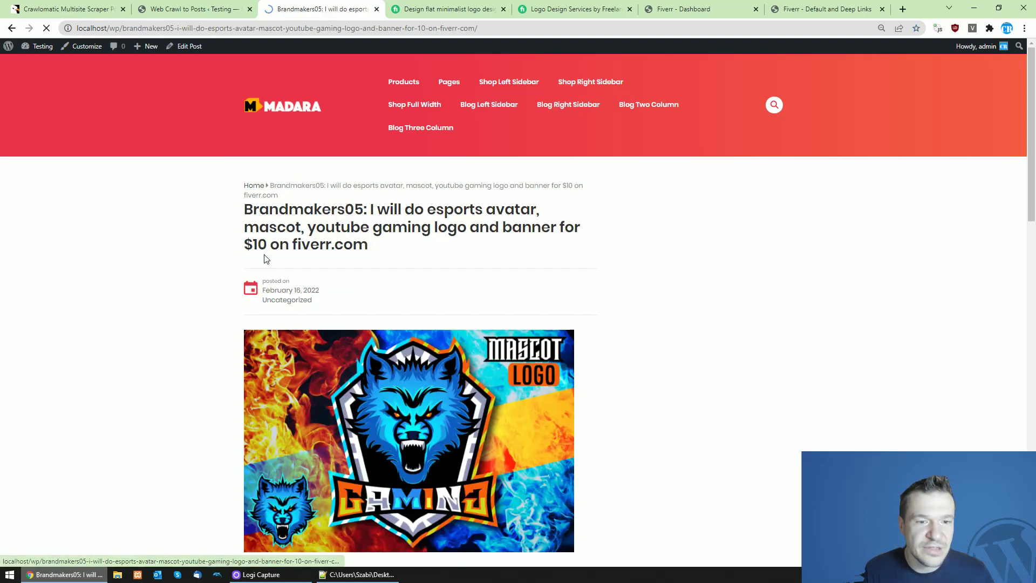
{"action": "scroll", "coordinate": [714, 184], "scroll_direction": "down", "scroll_amount": 4}
{"action": "left_click", "coordinate": [1031, 333]}
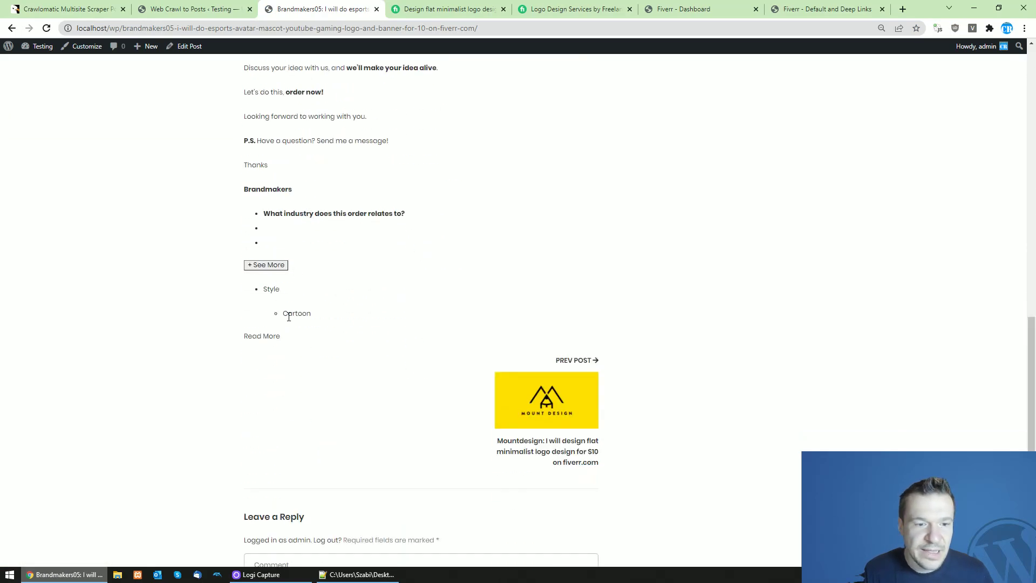
{"action": "left_click", "coordinate": [261, 336]}
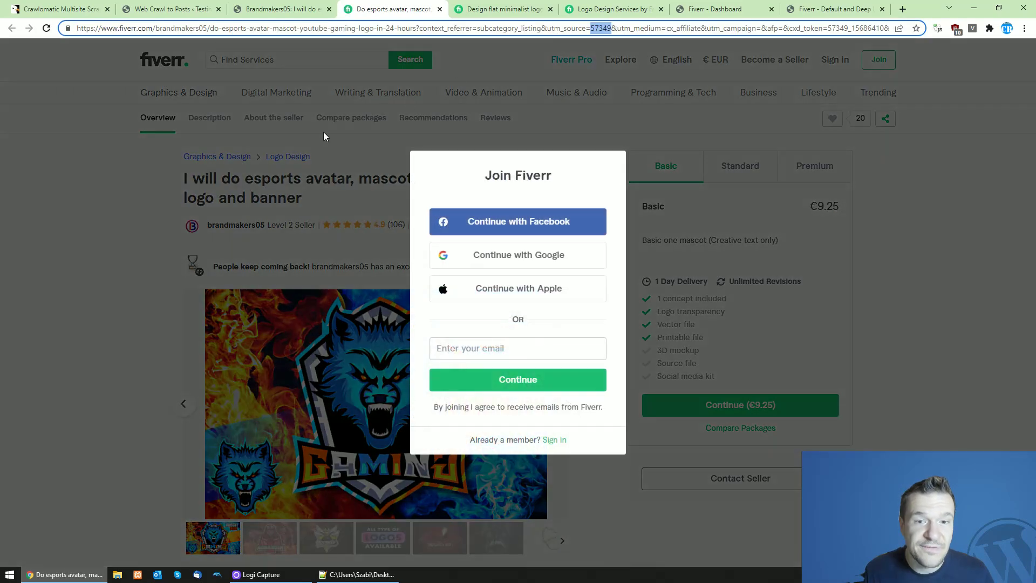
{"action": "left_click", "coordinate": [322, 131]}
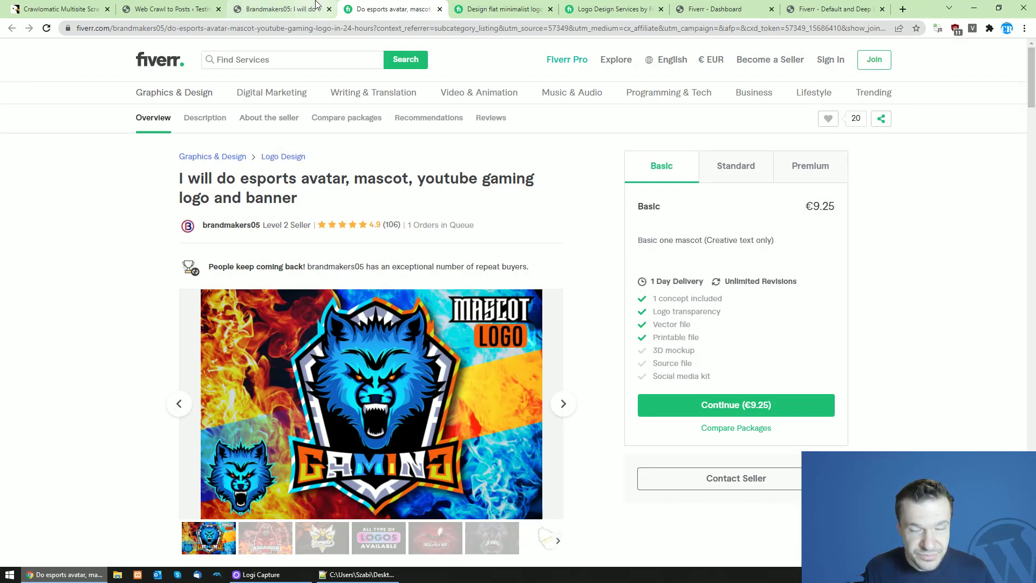
Step: Bring up the Crawlomatic plugin's CodeCanyon item page, priced $49 for a Regular License
{"action": "left_click", "coordinate": [259, 6]}
{"action": "left_click", "coordinate": [199, 7]}
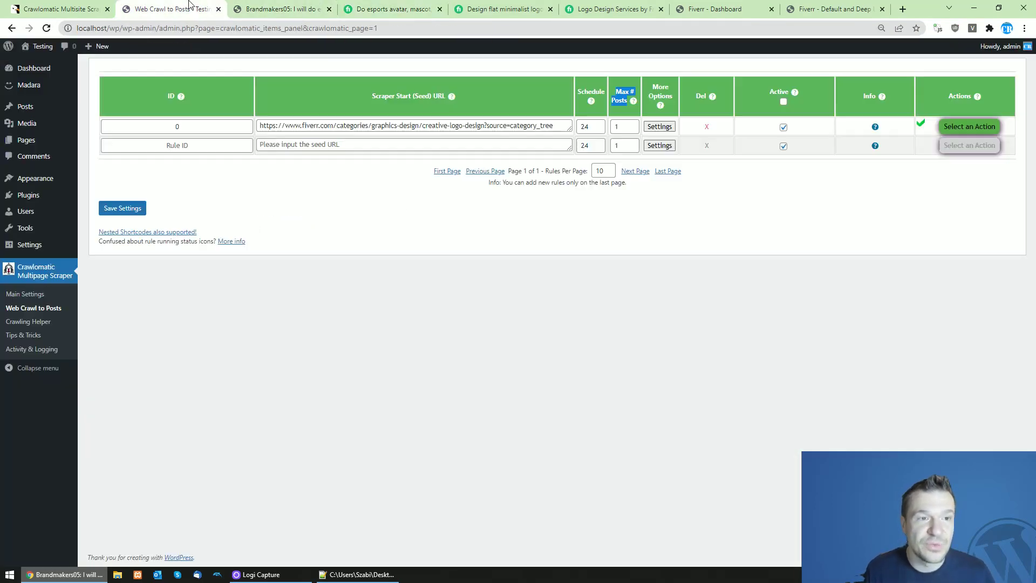
{"action": "left_click", "coordinate": [45, 6]}
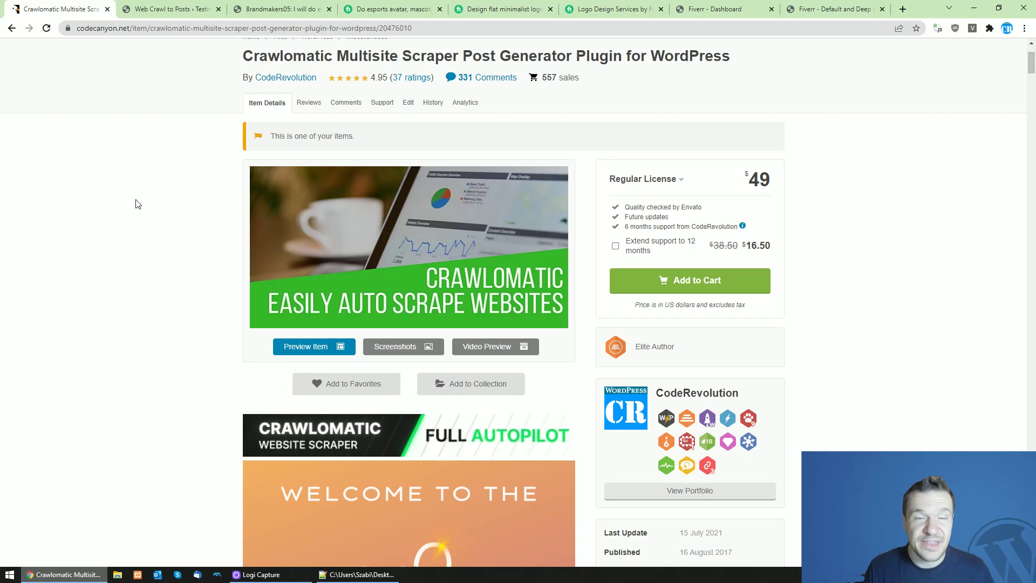